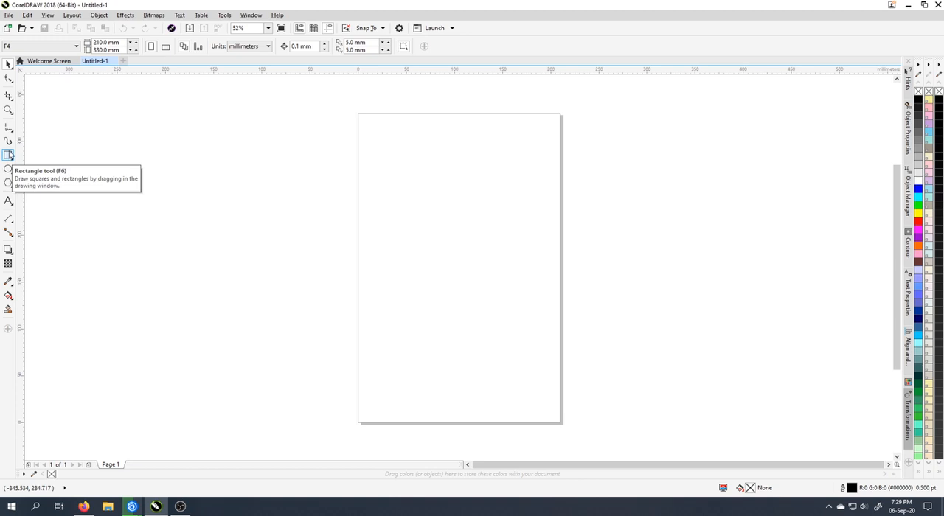
Draw a tall rectangle about 61 mm wide and 231 mm high in the left part of the page
click(10, 155)
drag(374, 133, 435, 348)
click(8, 65)
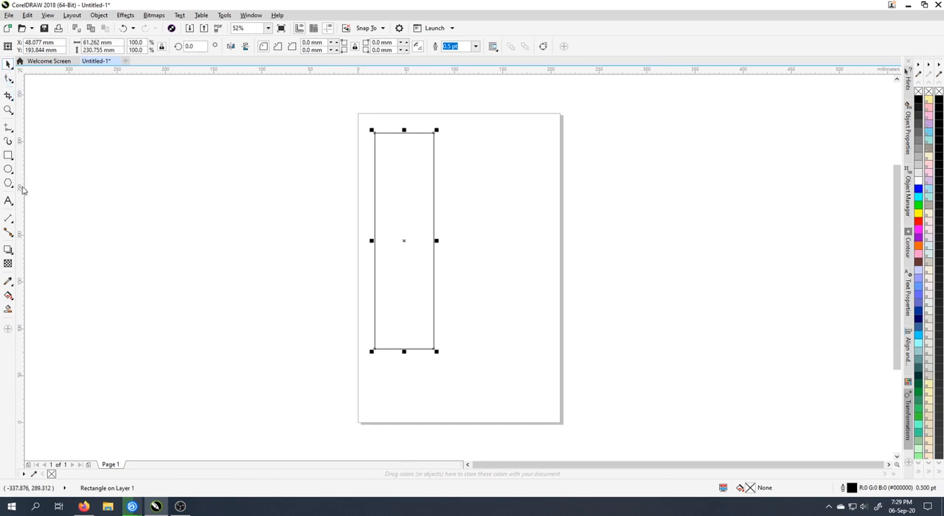
Add the artistic text "Sumbu rotasi objek" to the right of the page
click(9, 200)
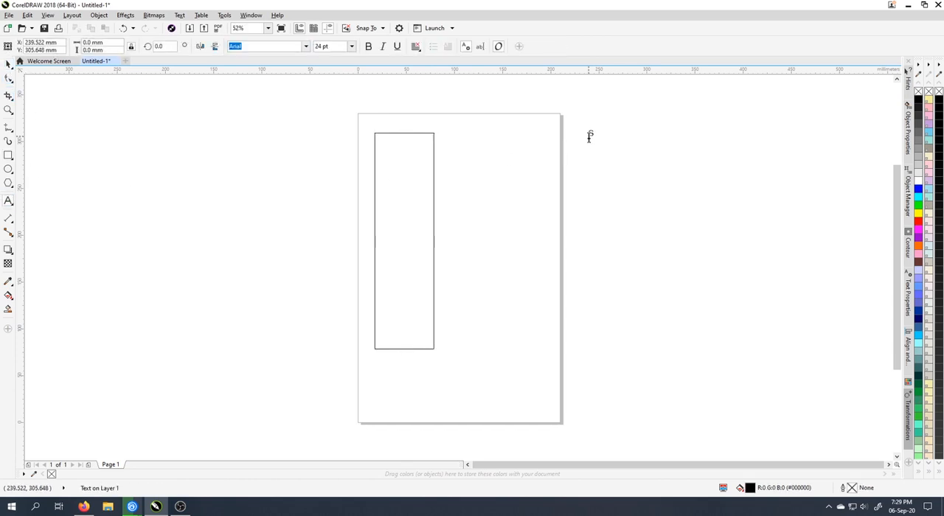
click(590, 135)
text(Sm)
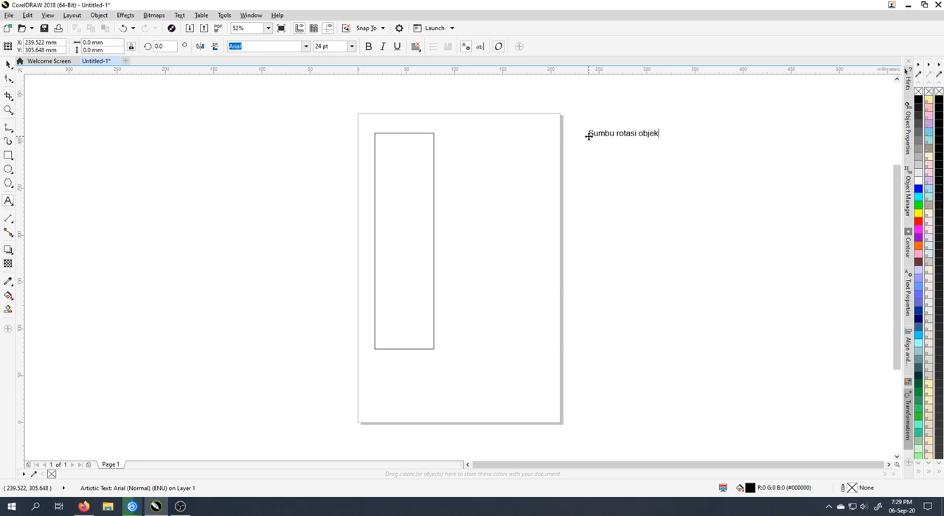
click(8, 64)
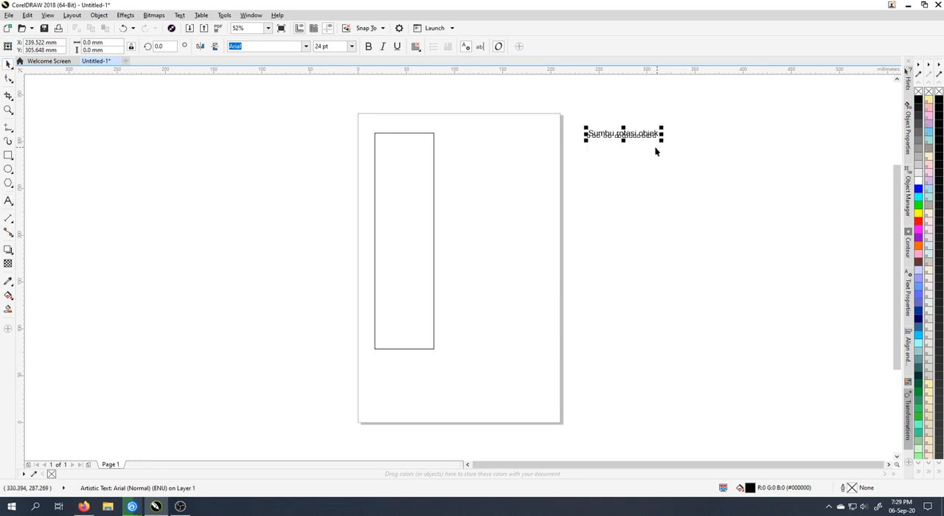
Enlarge the text to about 70.6 pt and move it close to the page's right edge
drag(663, 142, 794, 226)
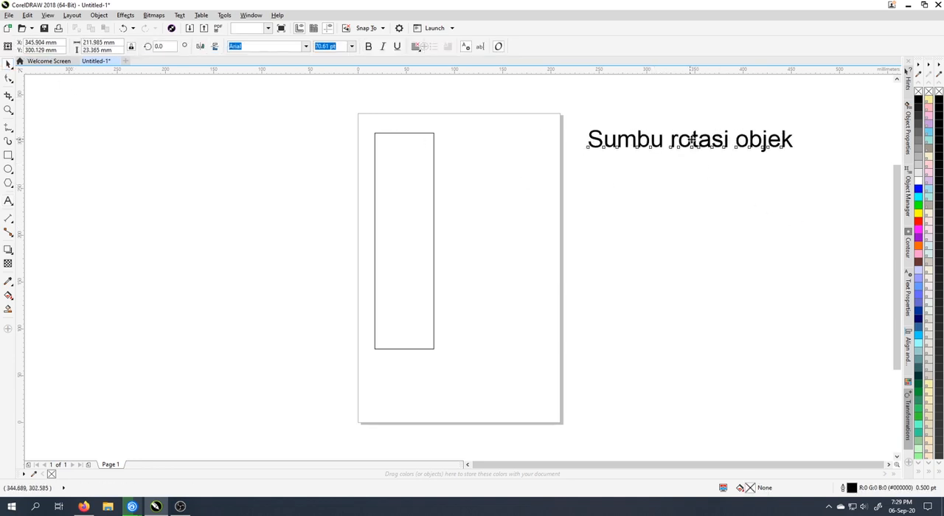
drag(688, 142, 670, 153)
click(668, 173)
click(675, 155)
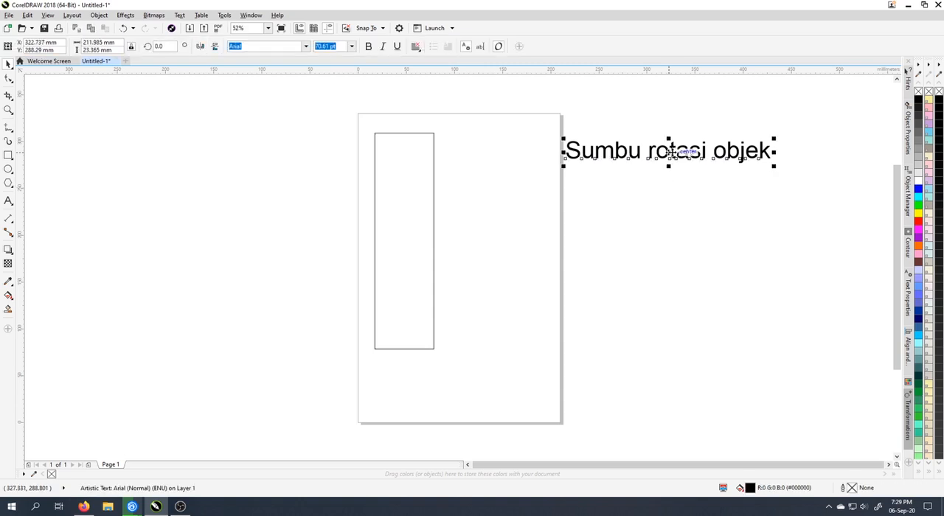
Fill the tall rectangle with red
click(435, 203)
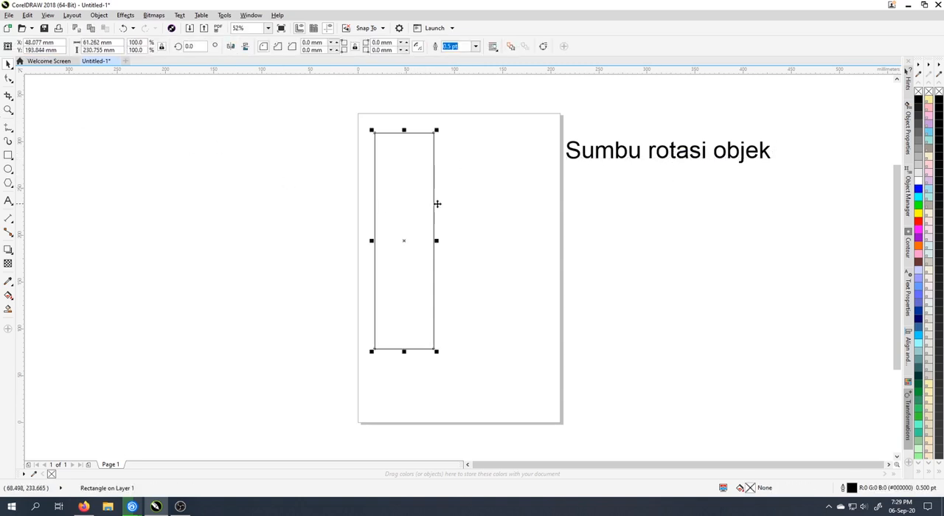
click(919, 222)
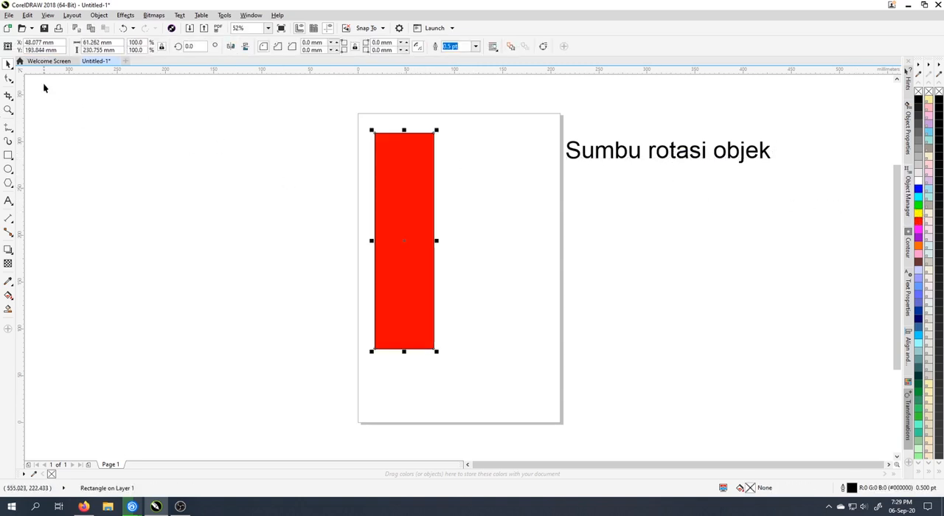
click(474, 191)
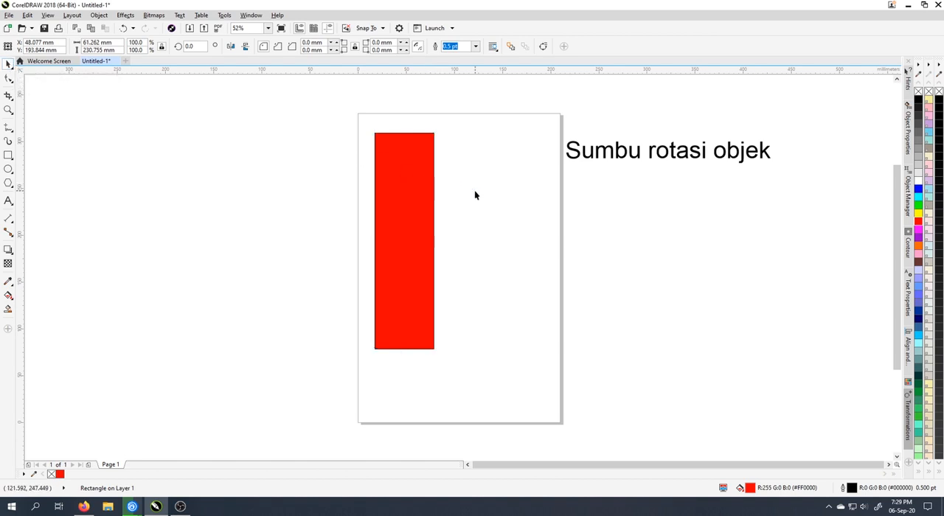
Rotate the red rectangle 180 degrees about its centre
click(380, 180)
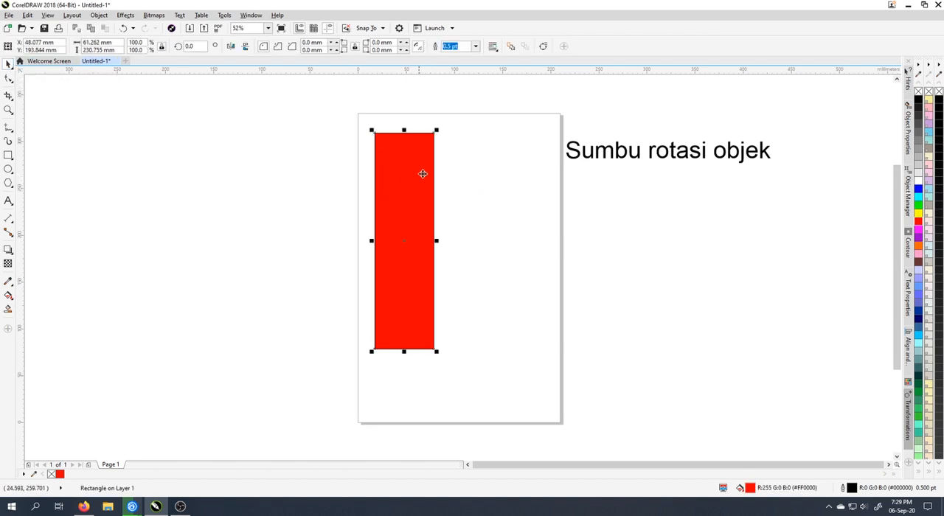
click(385, 143)
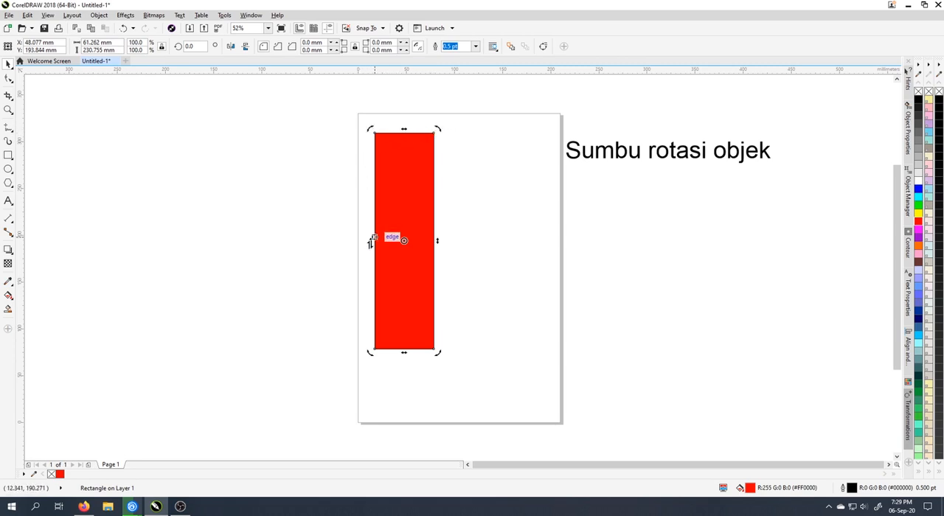
click(469, 251)
click(390, 240)
click(395, 262)
drag(438, 129, 393, 281)
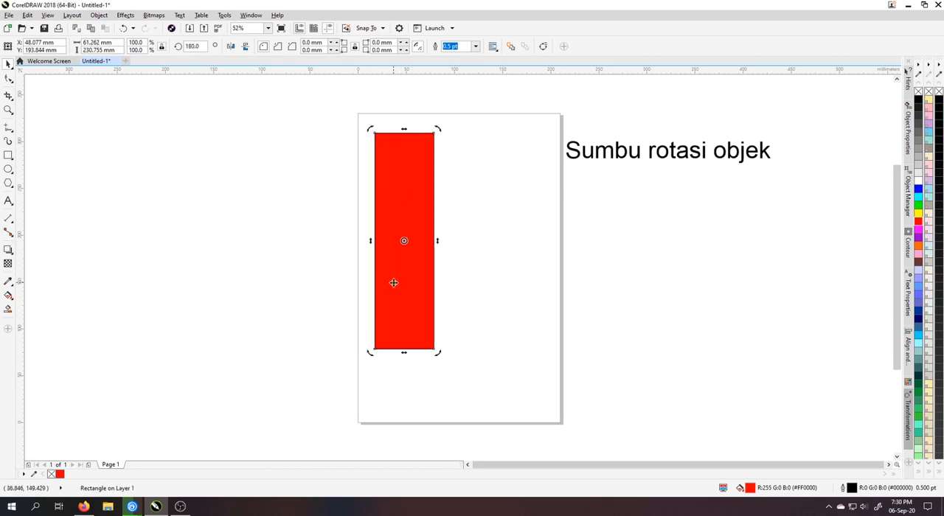
click(455, 270)
click(410, 258)
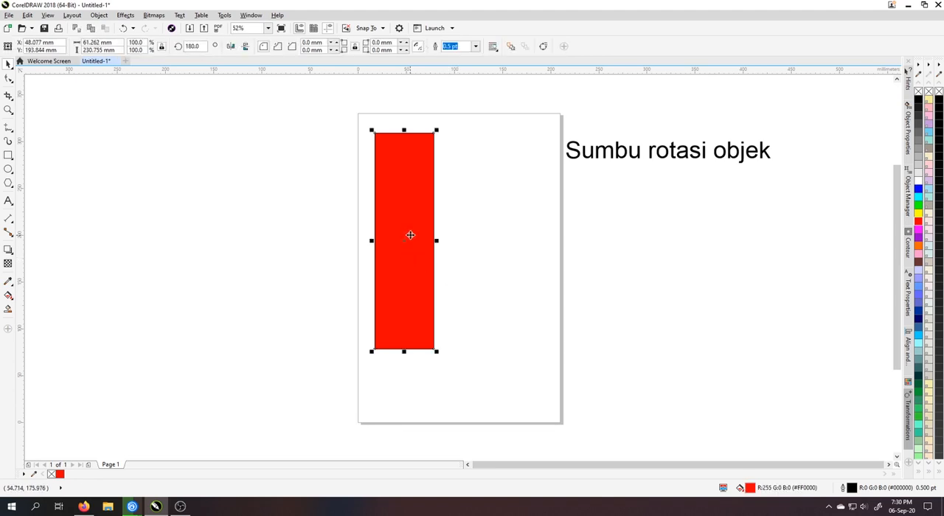
click(411, 255)
click(477, 236)
click(405, 243)
click(407, 254)
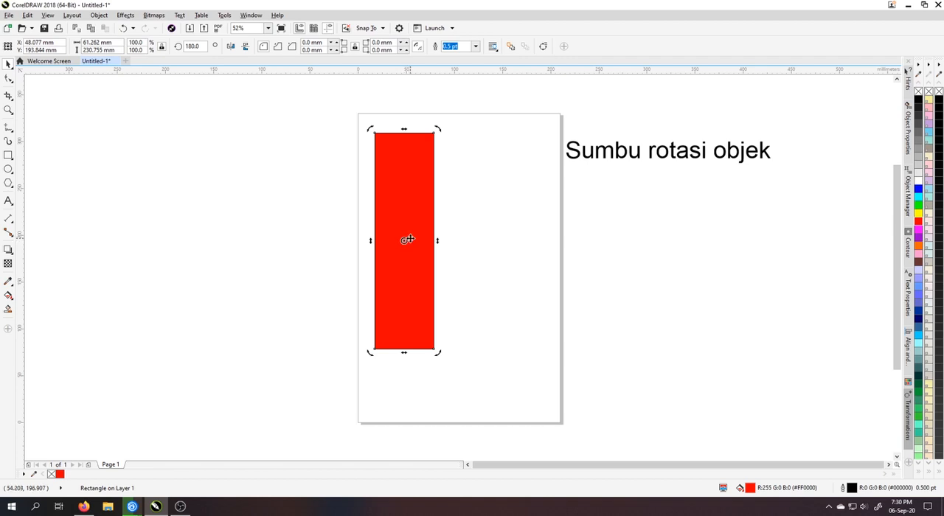
click(466, 229)
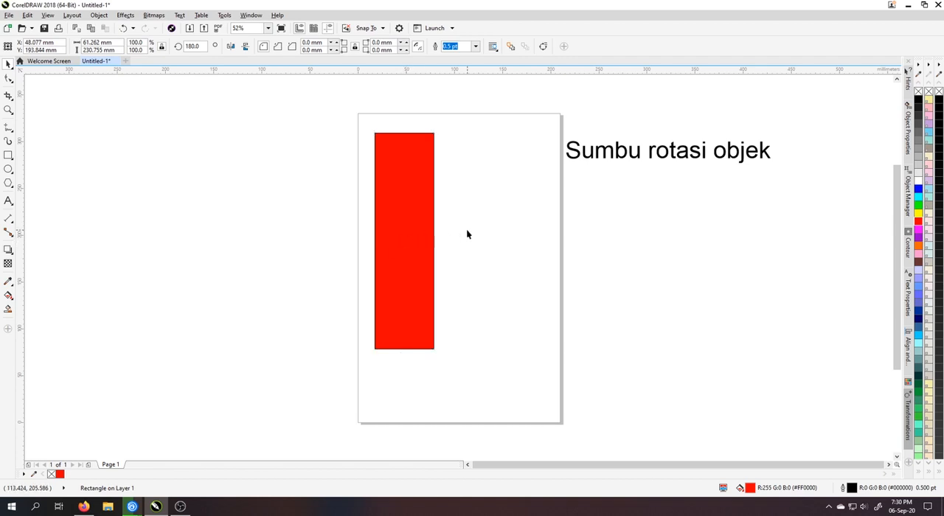
Move the red rectangle closer to the page's upper-left corner, centred at about X 36 mm, Y 206 mm
click(396, 218)
click(404, 199)
drag(404, 200, 399, 193)
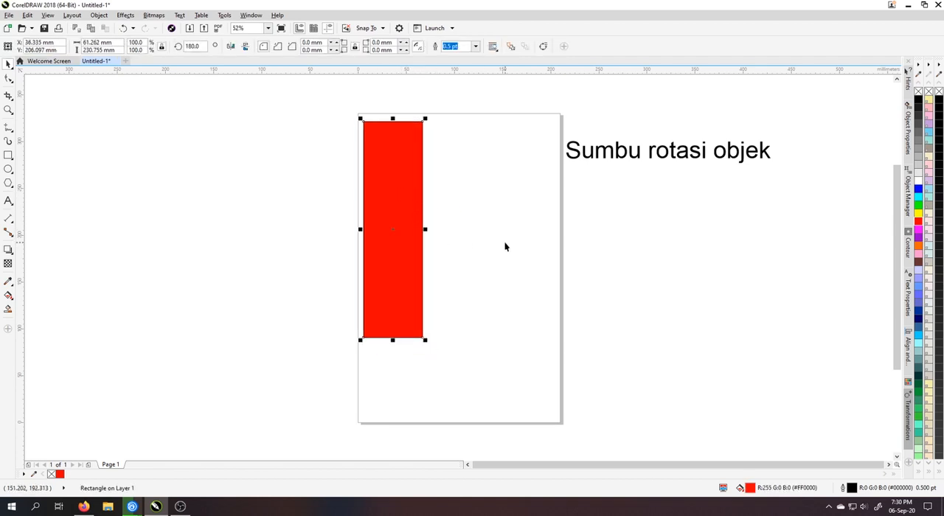
click(443, 210)
click(402, 186)
click(504, 190)
click(369, 178)
click(369, 179)
click(457, 159)
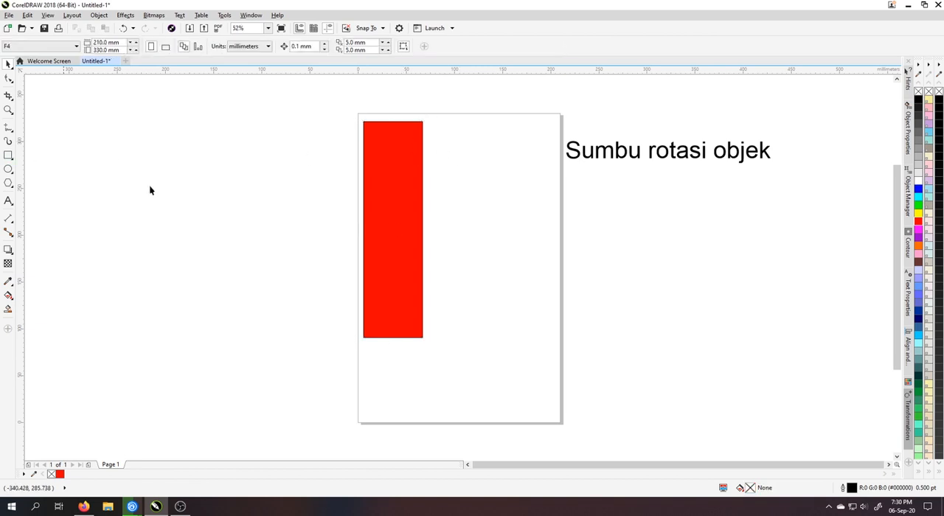
Place a copy of the red rectangle just to the right of the original and convert the copy to curves
drag(410, 221, 491, 234)
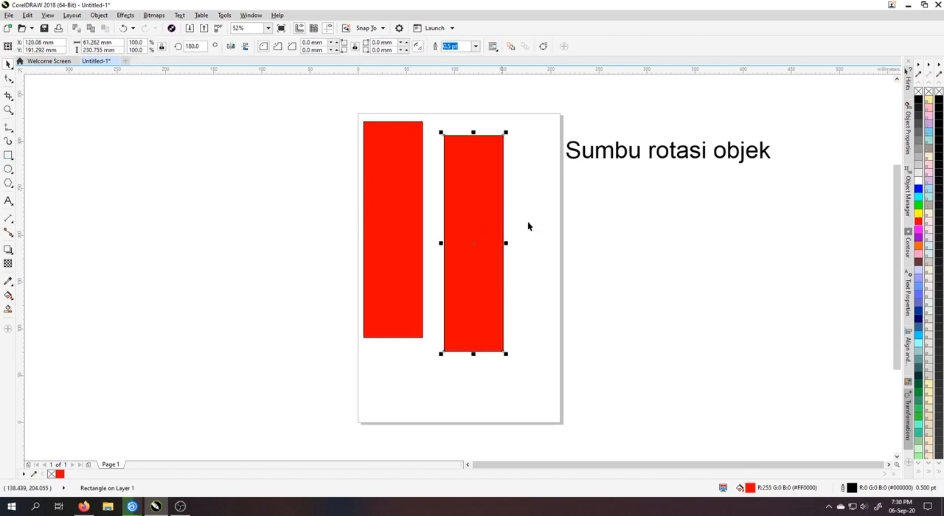
right_click(477, 204)
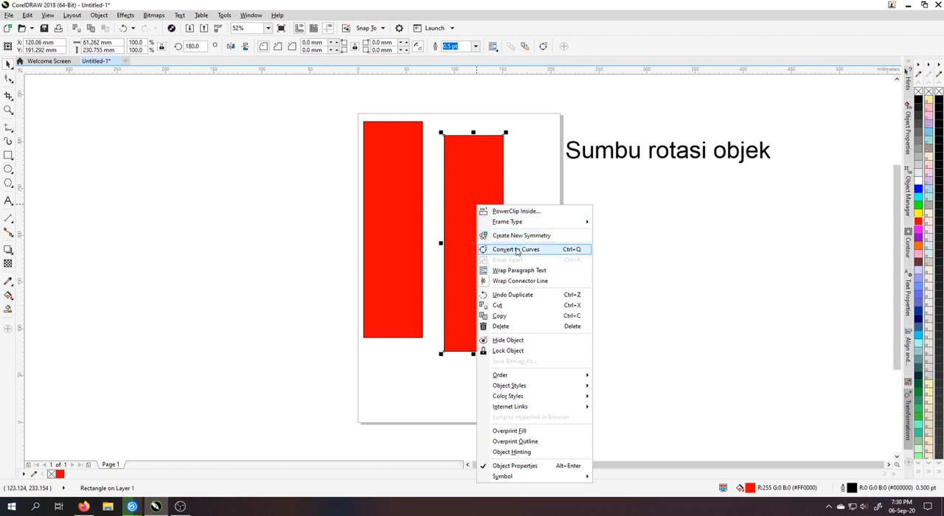
key(Escape)
key(ctrl+q)
mouse_move(467, 206)
mouse_down()
mouse_move(495, 184)
mouse_move(456, 198)
mouse_up()
Reshape the copy by moving its upper-right node outward and downward, making the shape about 102 mm wide
key(F10)
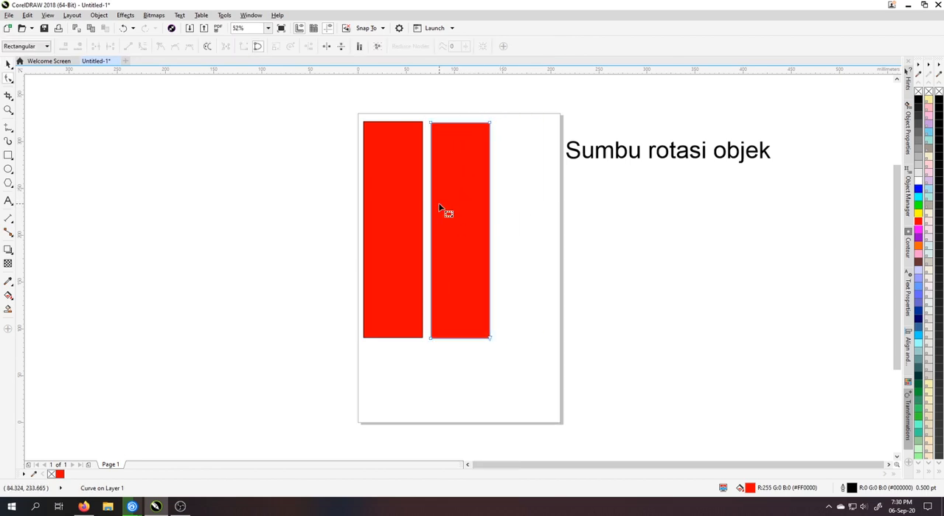
drag(489, 123, 528, 160)
click(7, 64)
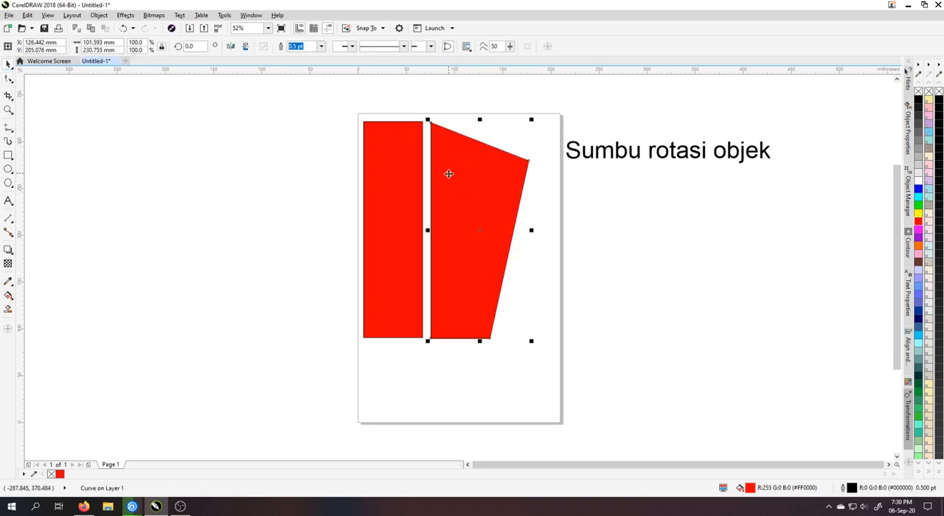
Try rotating the reshaped copy clockwise, and delete the copy
key(Escape)
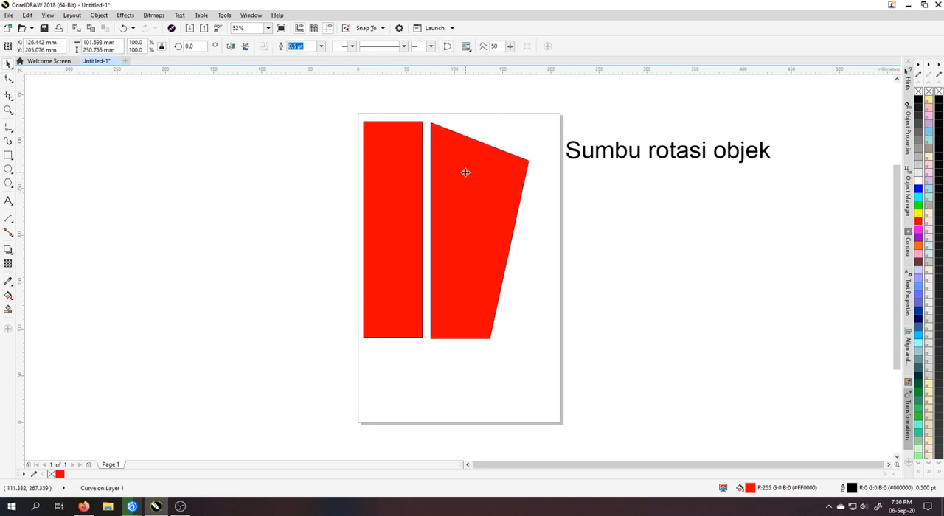
mouse_move(533, 120)
mouse_down()
mouse_move(565, 289)
mouse_move(559, 308)
mouse_up()
key(Escape)
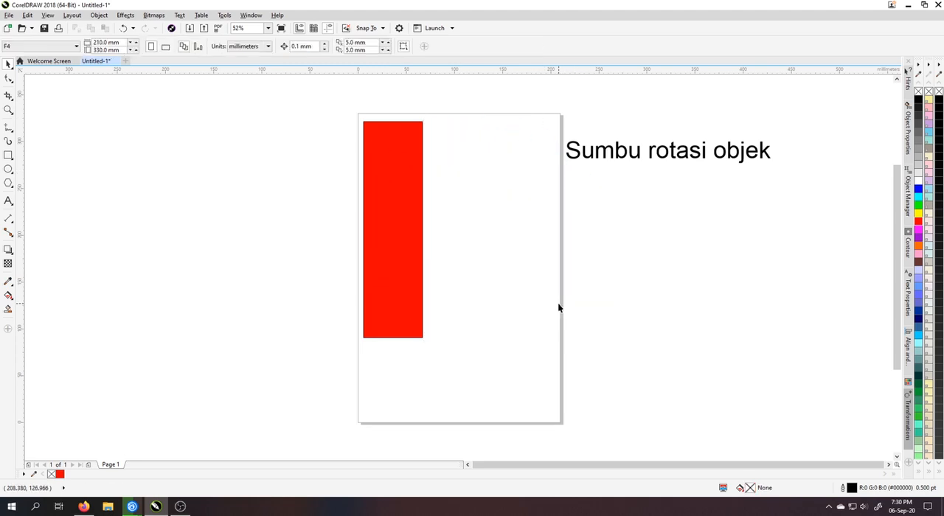
Move the red rectangle's centre of rotation to the middle of its right edge
click(373, 232)
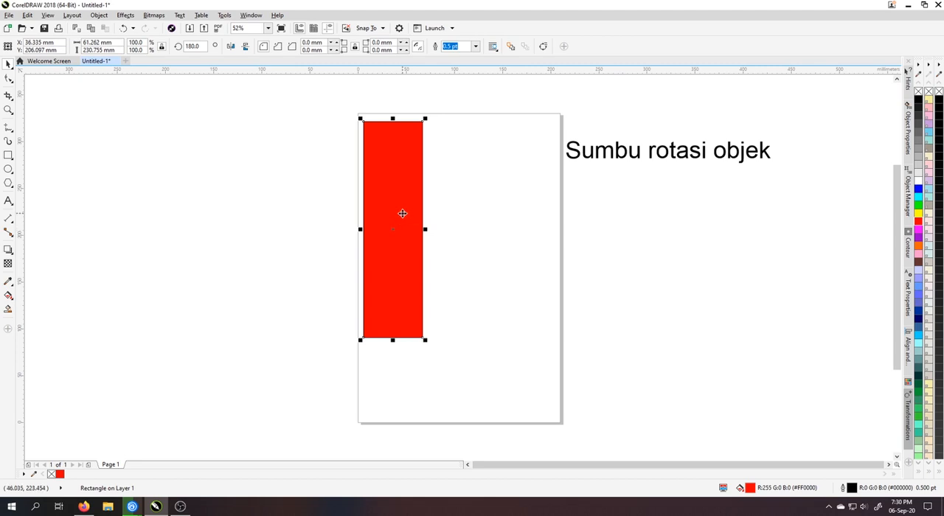
click(394, 228)
drag(394, 230, 421, 230)
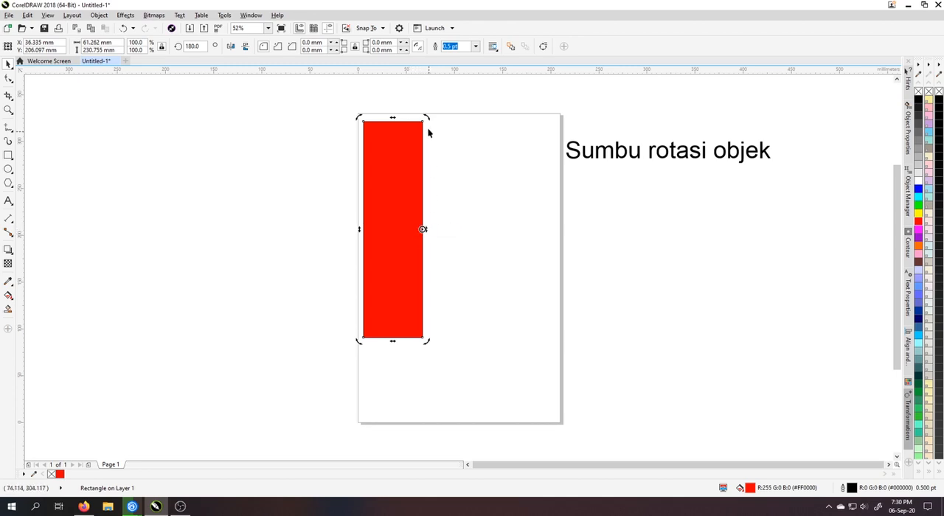
Rotate the rectangle clockwise around its right-edge rotation centre, and delete it
drag(426, 119, 533, 203)
key(Delete)
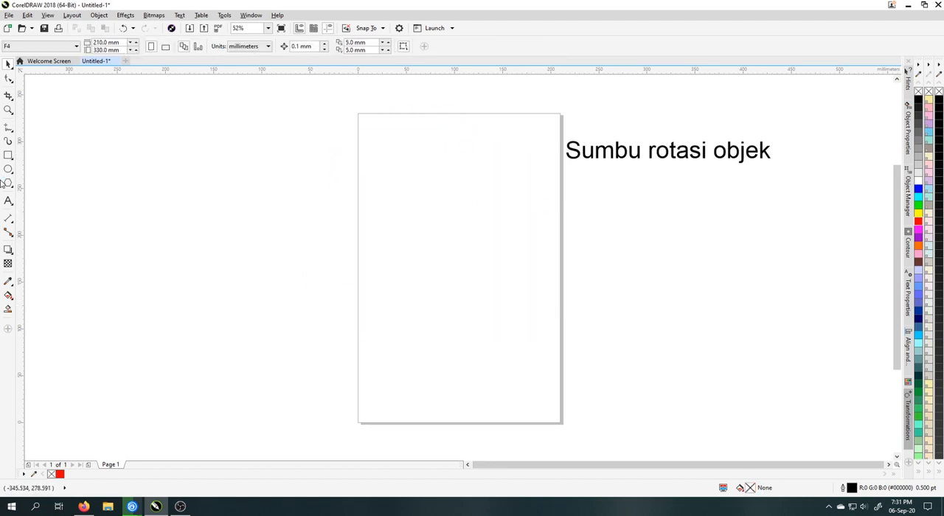
Draw a square of about 88.8 mm in the upper part of the page and fill it with red
click(8, 155)
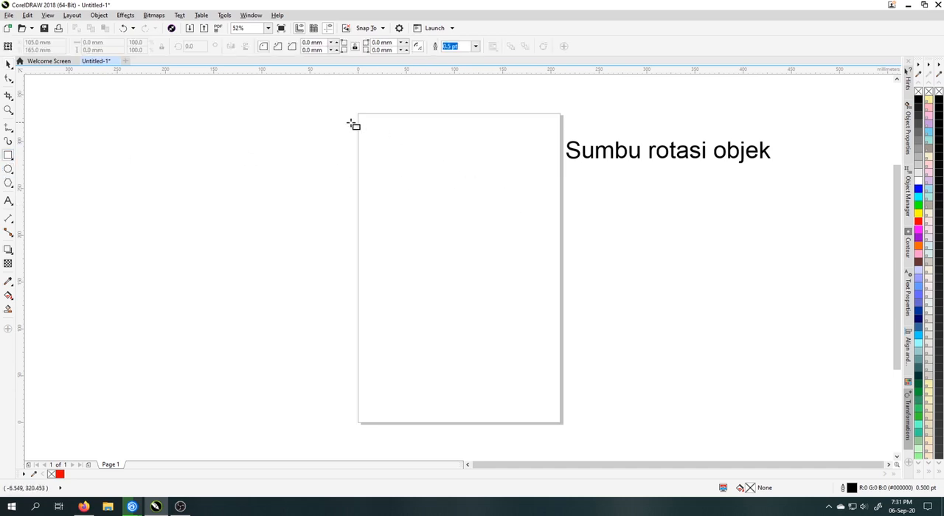
mouse_move(385, 130)
mouse_down()
mouse_move(499, 238)
mouse_move(472, 214)
mouse_up()
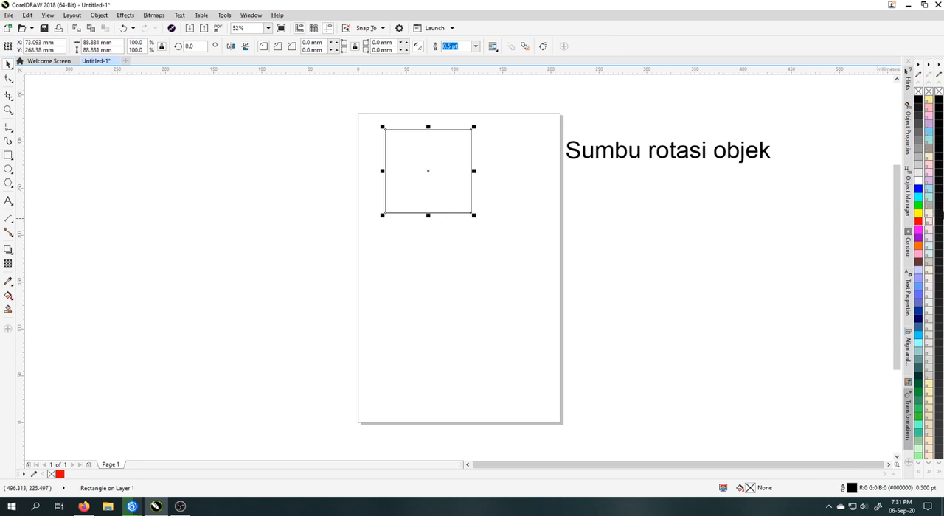
click(919, 222)
click(543, 219)
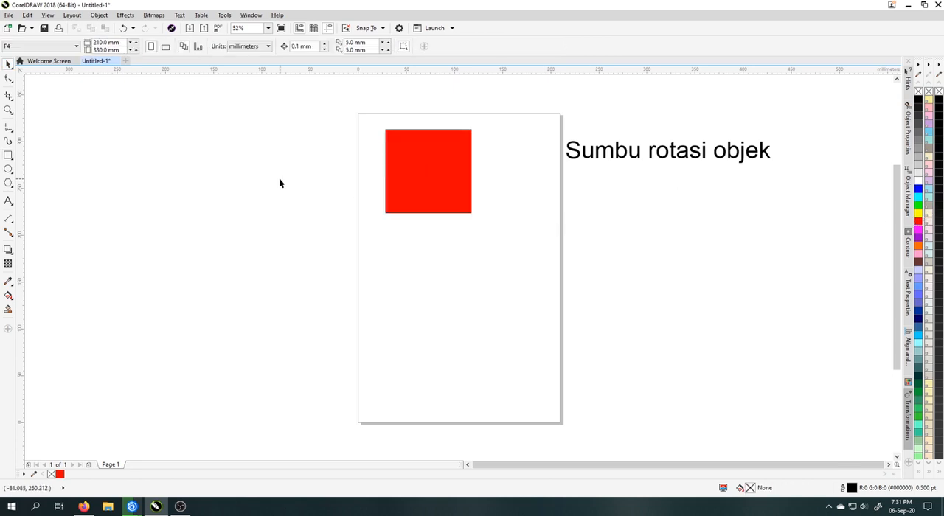
Try rotating the red square freehand about its centre, and undo the rotation
click(403, 161)
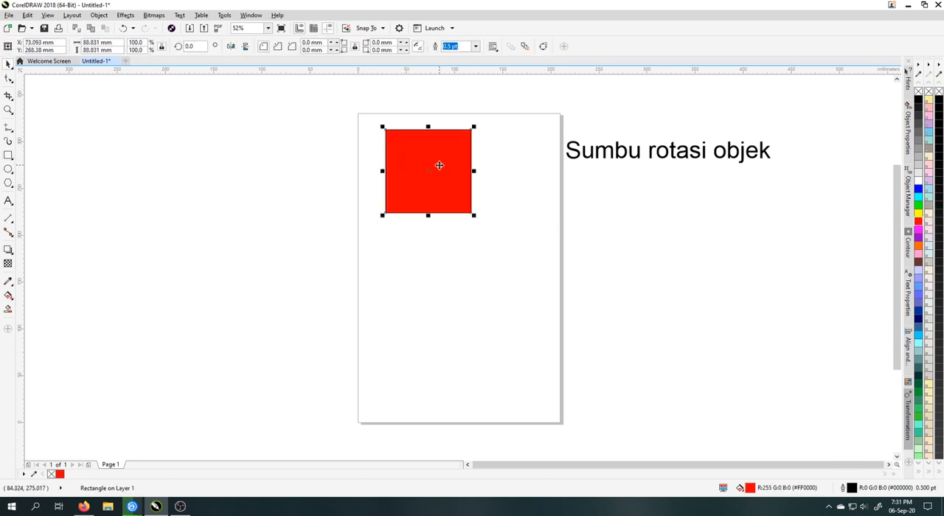
click(439, 165)
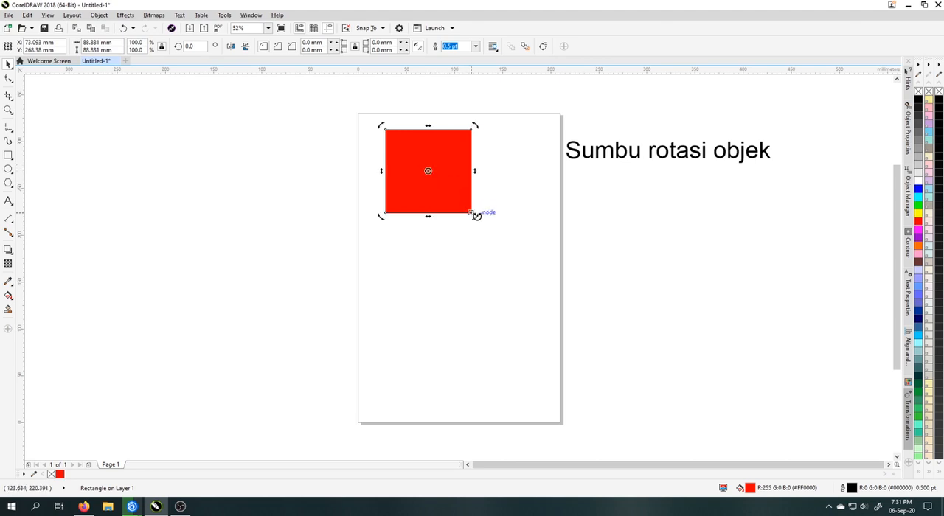
drag(476, 214, 419, 243)
key(ctrl+z)
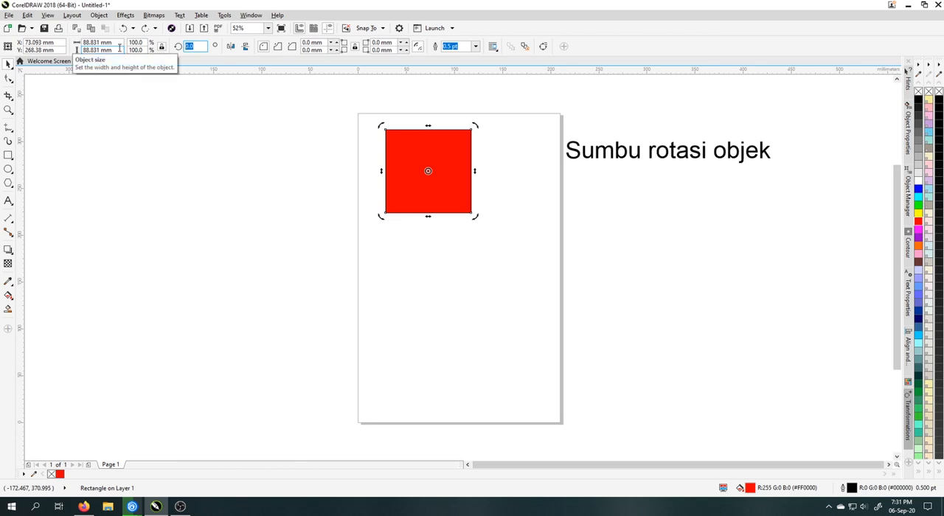
Set the square's angle of rotation to 45 degrees
key(Return)
click(465, 213)
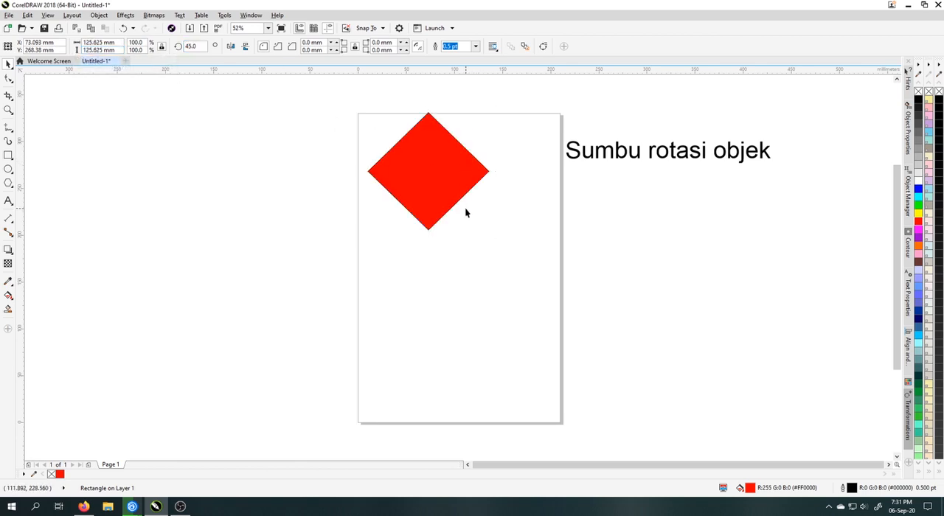
Rotate the red square about its centre to an angle of 180 degrees
click(436, 174)
click(436, 174)
drag(495, 109, 338, 176)
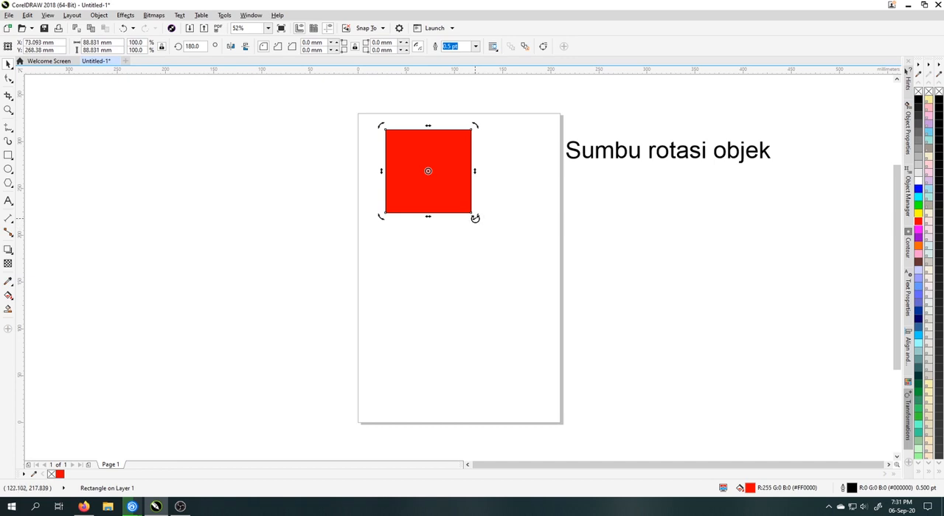
Rotate a copy of the red square by 45 degrees about the shared centre to form an eight-pointed star
drag(475, 215, 426, 227)
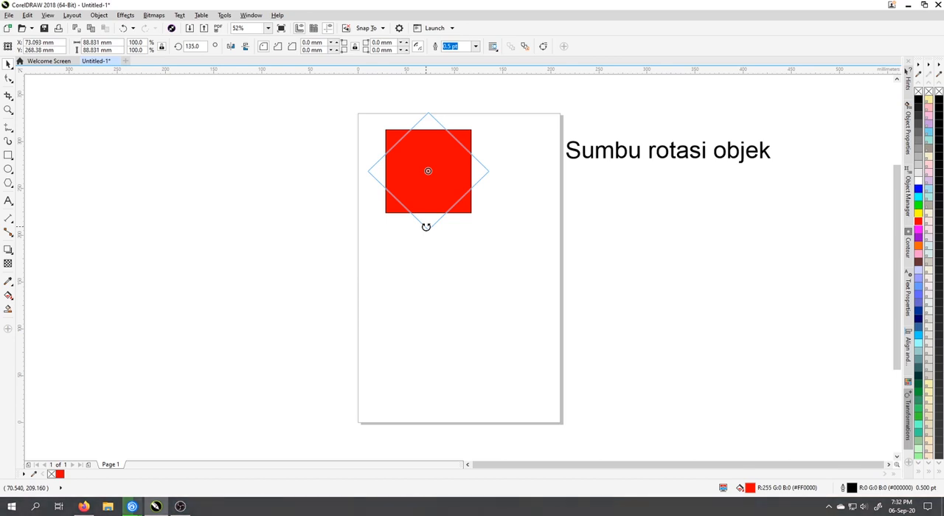
drag(426, 226, 392, 171)
click(540, 191)
click(432, 158)
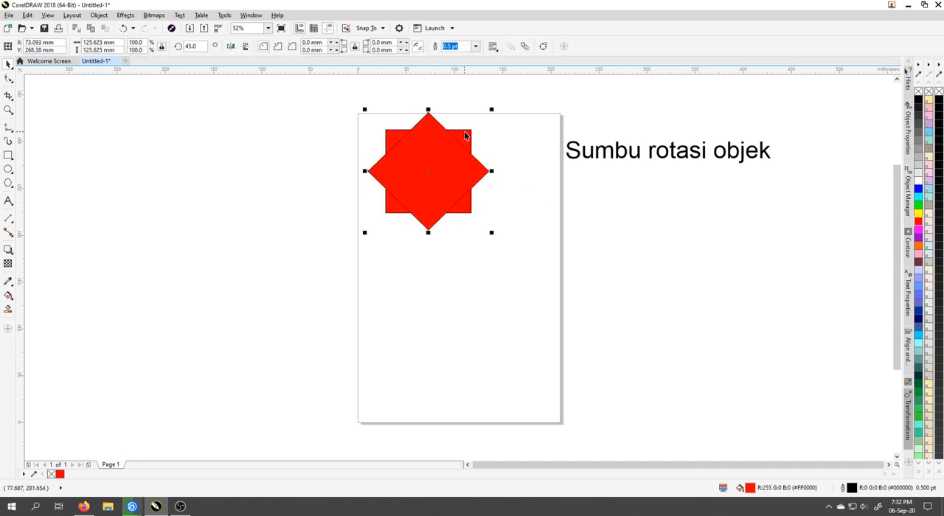
Move both red squares together off the page, and bring them back onto the page's upper part
shift+click(464, 135)
drag(464, 135, 199, 144)
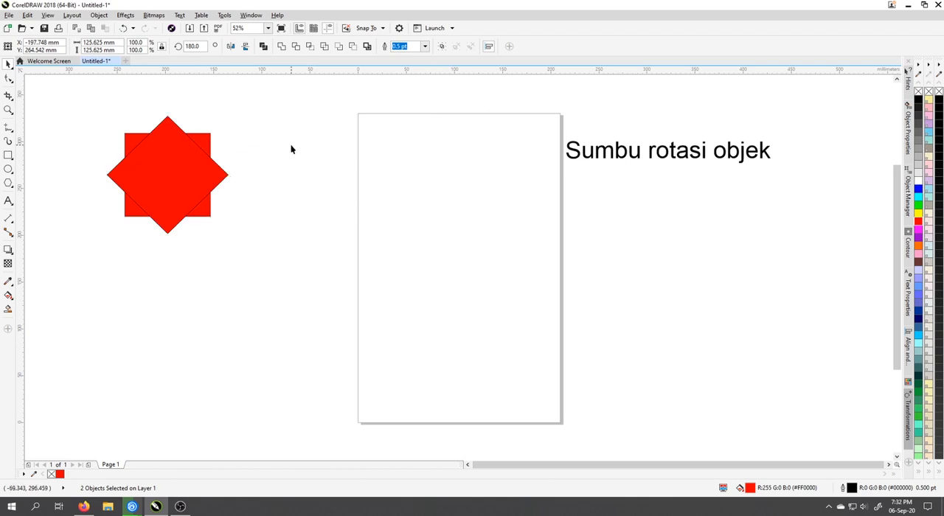
drag(93, 97, 276, 257)
drag(175, 175, 424, 173)
click(504, 182)
Move the two overlapping red squares off the page together and delete them
click(438, 177)
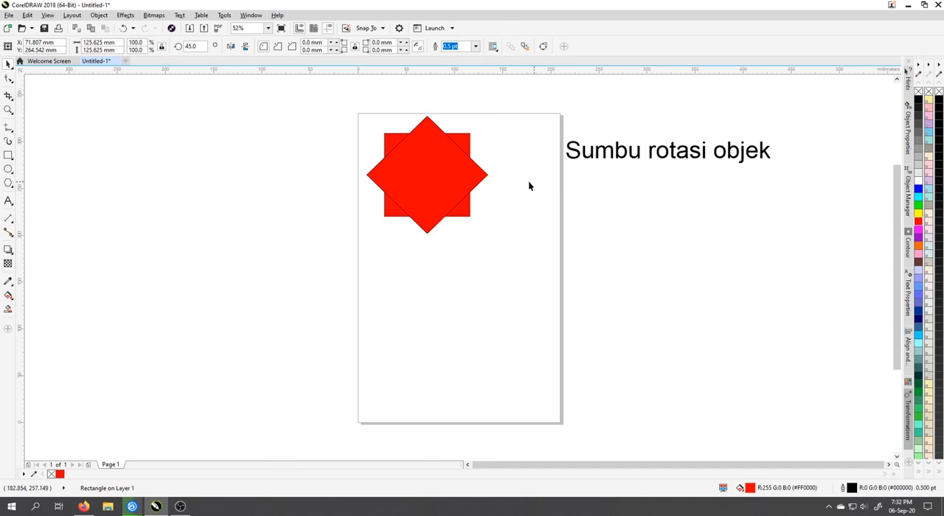
click(449, 169)
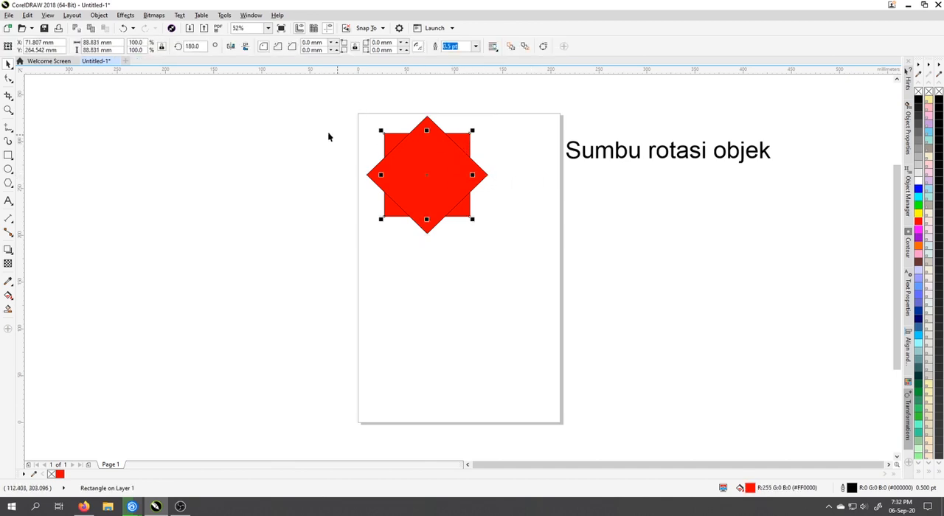
drag(293, 108, 532, 233)
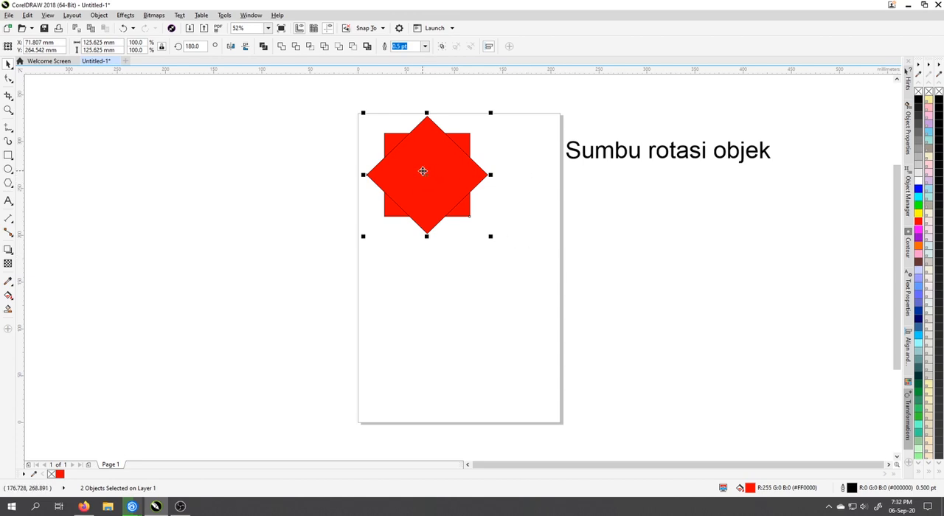
drag(427, 176, 273, 157)
click(59, 167)
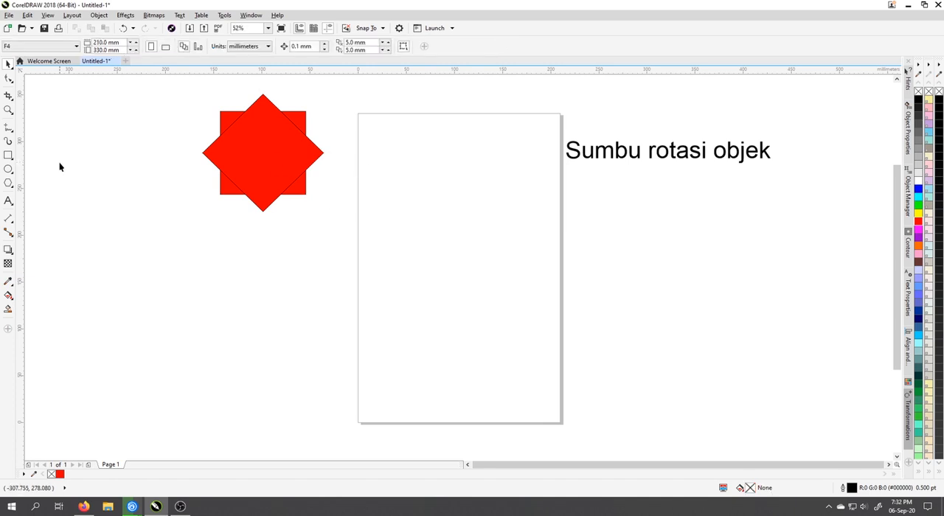
drag(363, 243, 377, 253)
key(Delete)
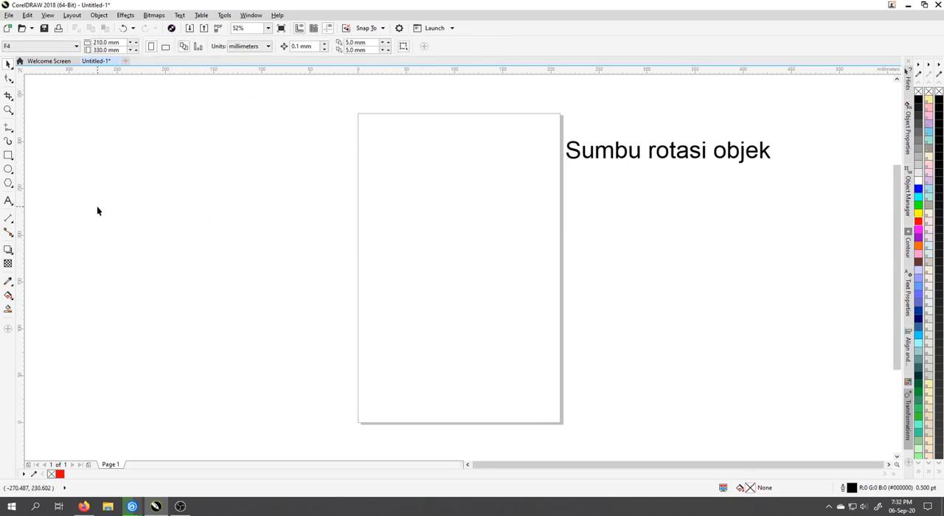
Draw a narrow four-sided polygon about 28.6 mm wide and 166.4 mm tall on the page and fill it with red
click(9, 183)
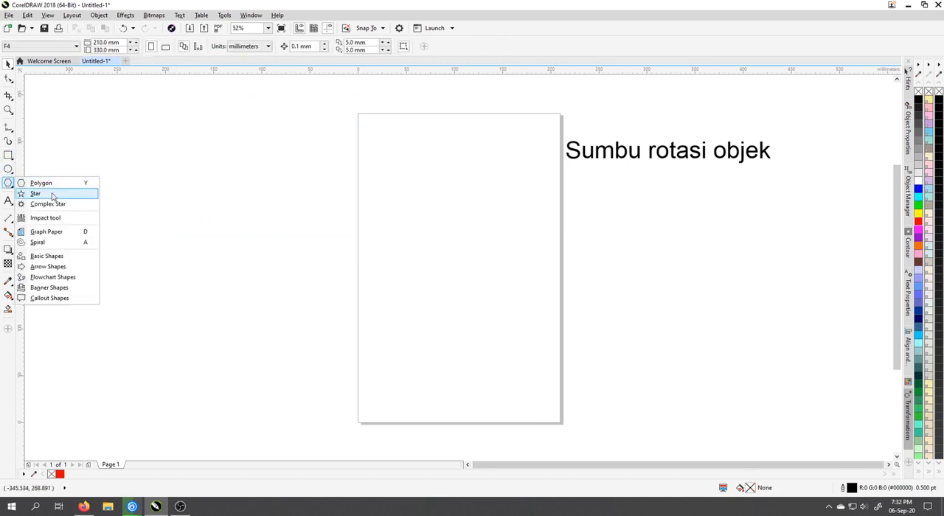
click(56, 185)
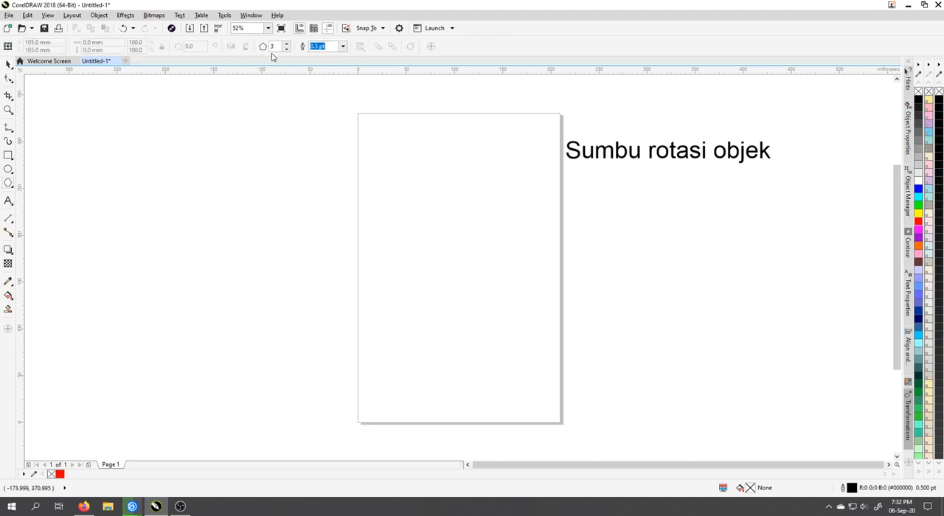
click(287, 45)
drag(440, 277, 445, 292)
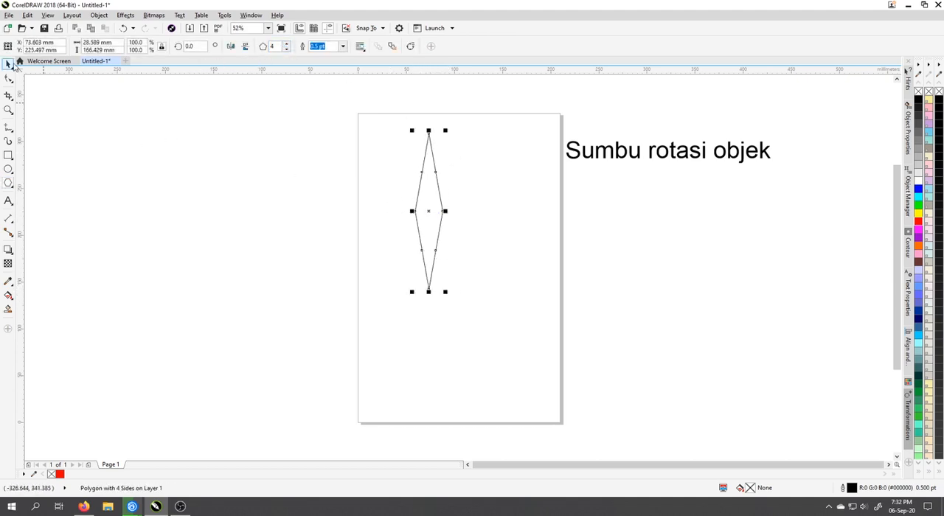
click(7, 64)
click(436, 218)
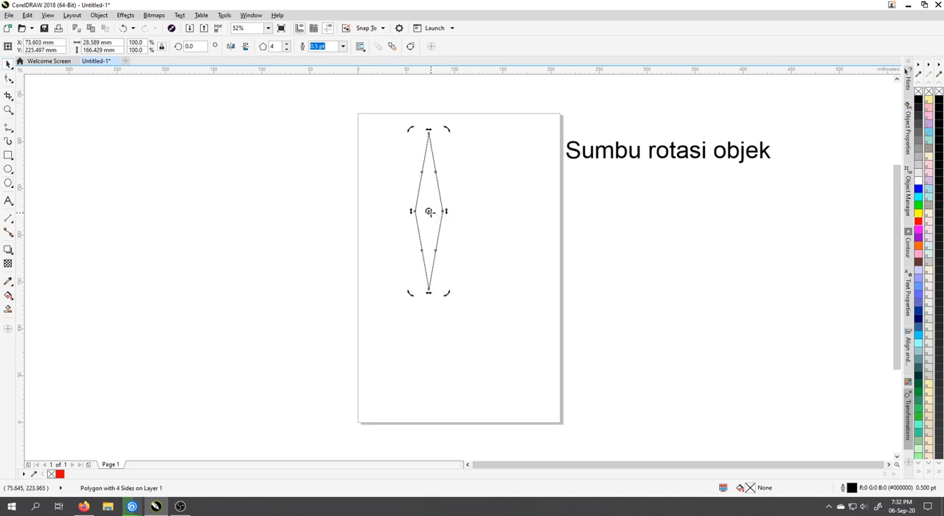
click(918, 222)
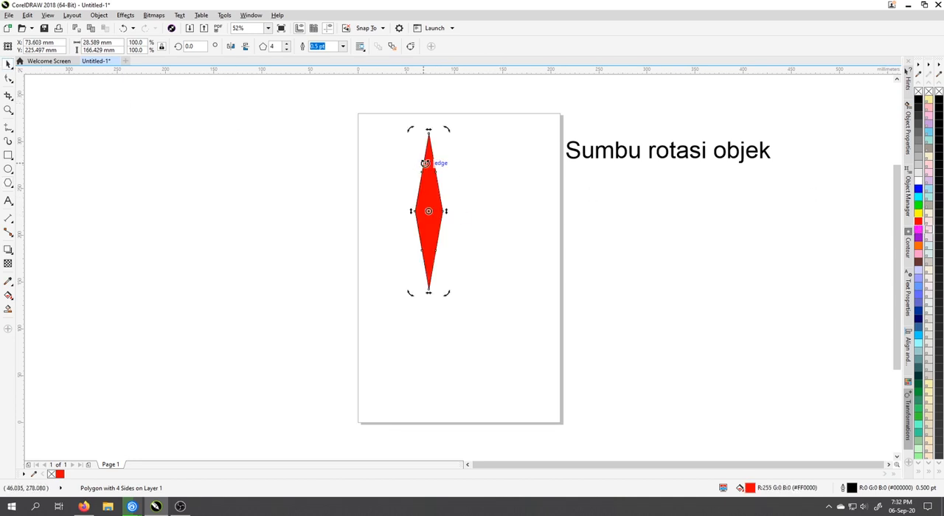
Create copies of the red rhombus rotated in 30-degree increments about its centre to form a twelve-pointed star, and delete the whole star
drag(446, 131, 482, 142)
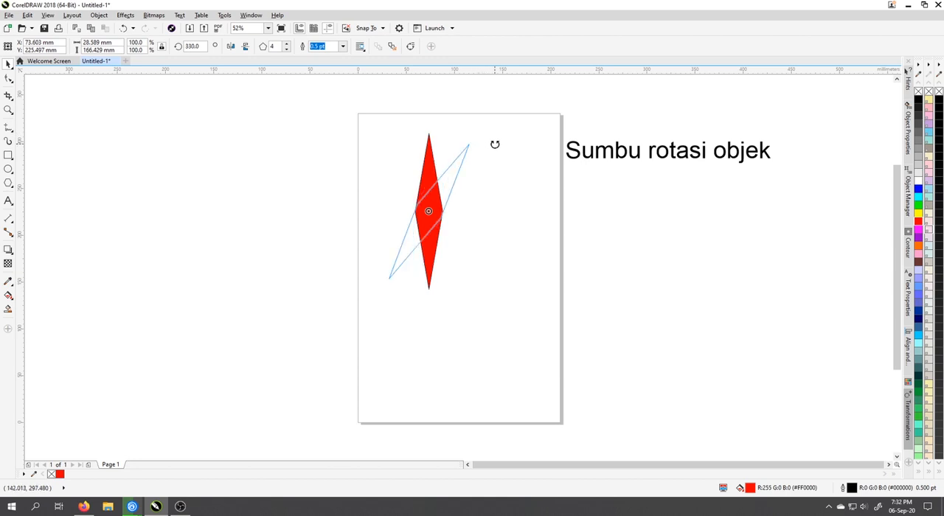
drag(495, 144, 487, 285)
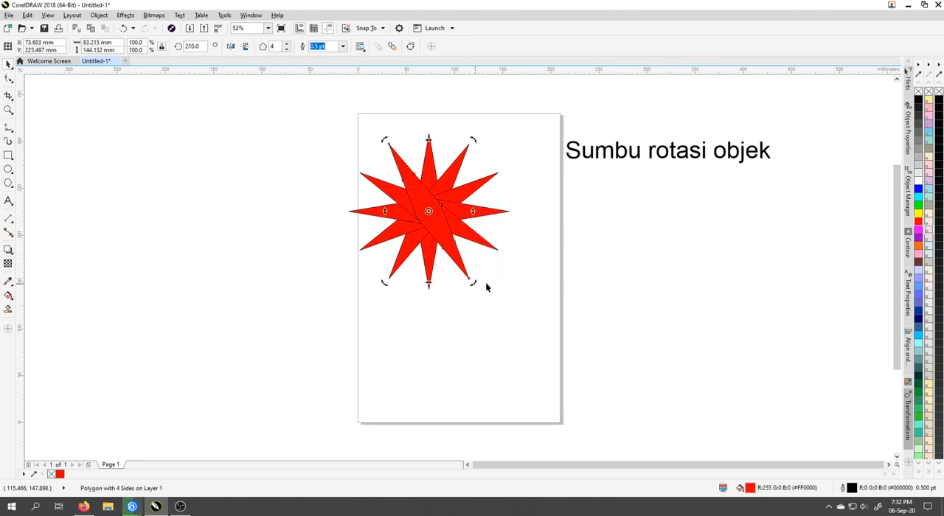
click(554, 277)
drag(514, 318, 561, 342)
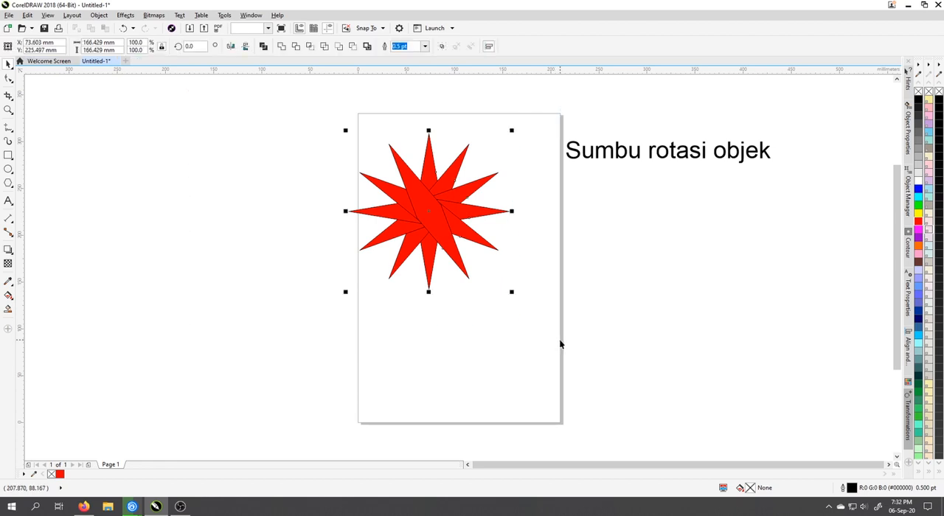
key(Delete)
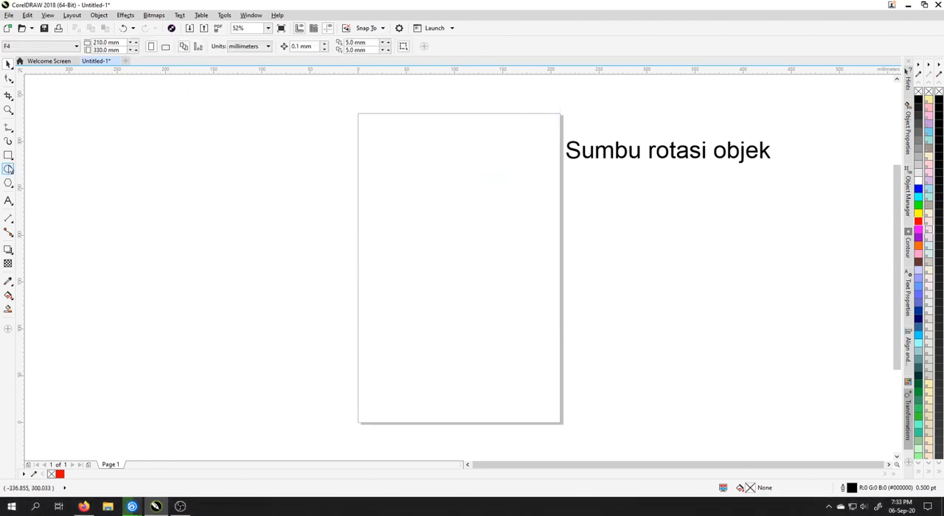
Draw a circle in the upper part of the page and enlarge it from its centre to about 183.8 mm in diameter
click(8, 169)
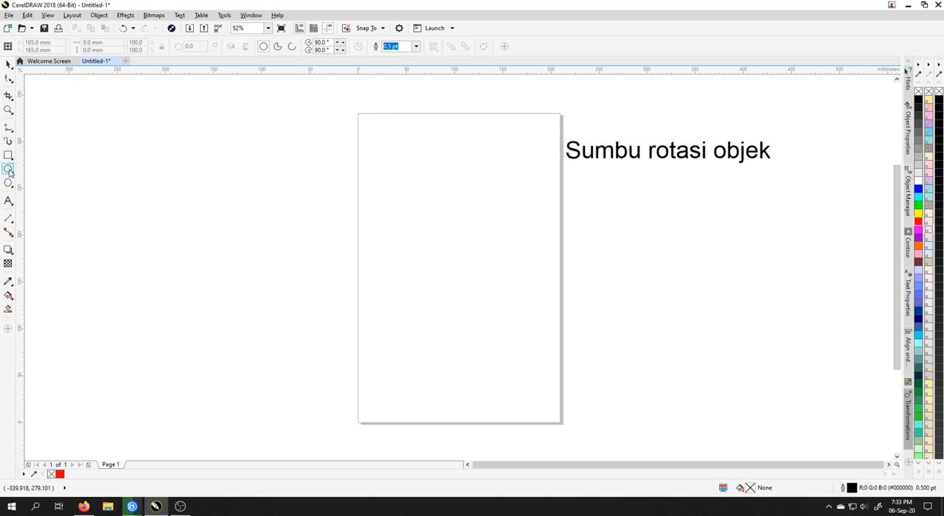
drag(380, 134, 531, 244)
click(8, 65)
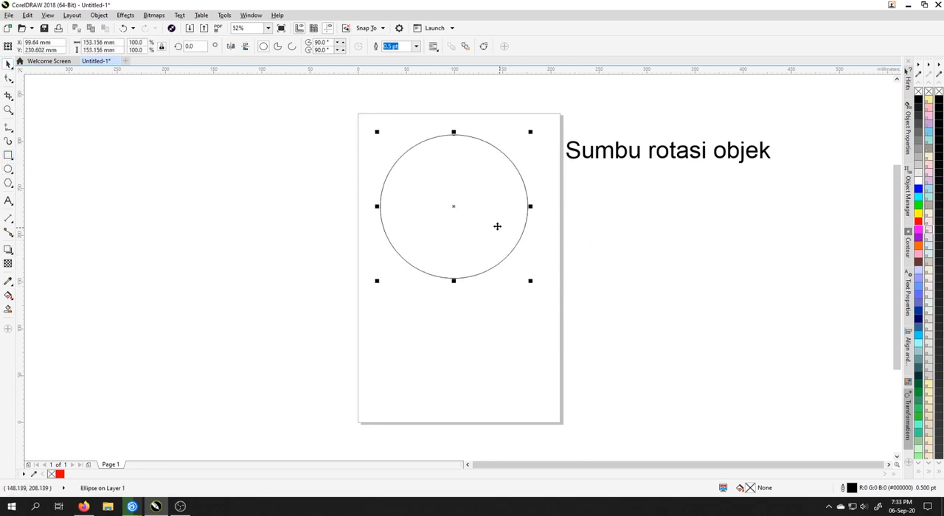
drag(531, 281, 547, 296)
click(581, 268)
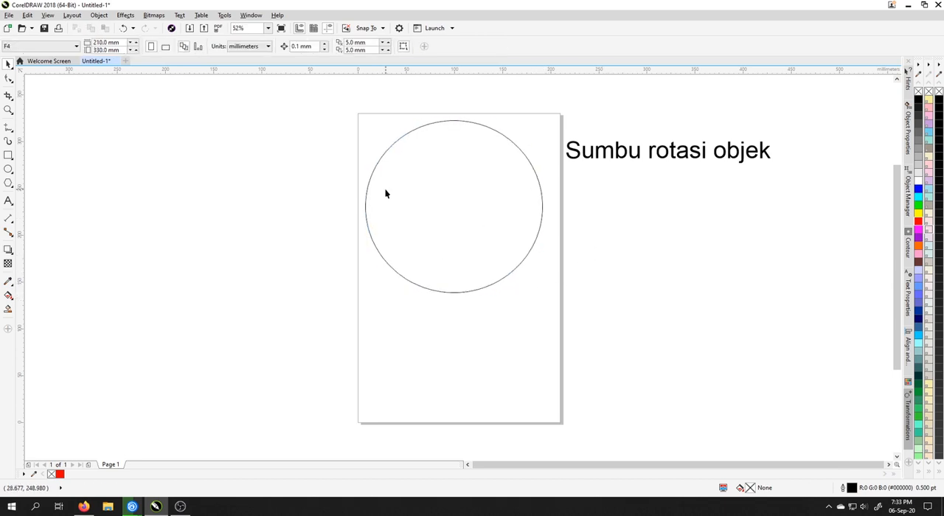
click(484, 197)
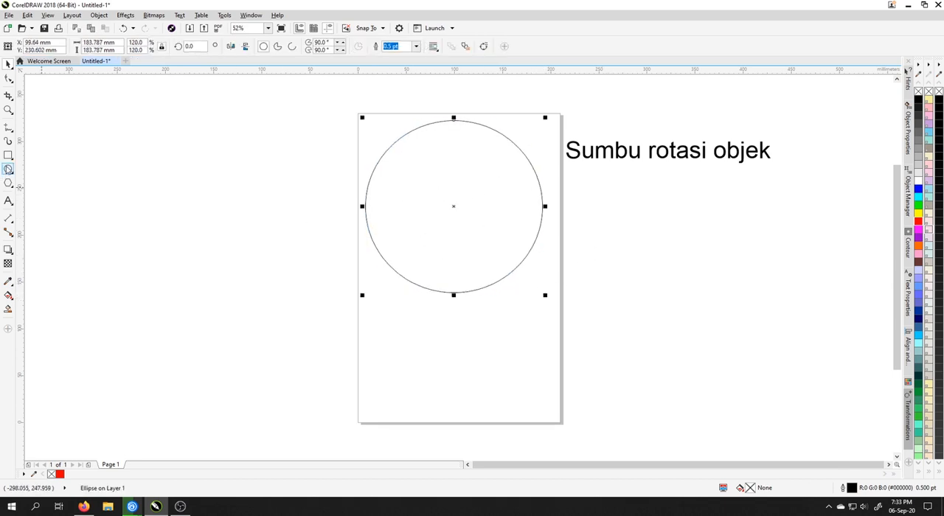
Draw a red-filled rectangle about 2.1 by 7.9 mm just inside the circle's top and align it to the circle's vertical centre line
click(8, 155)
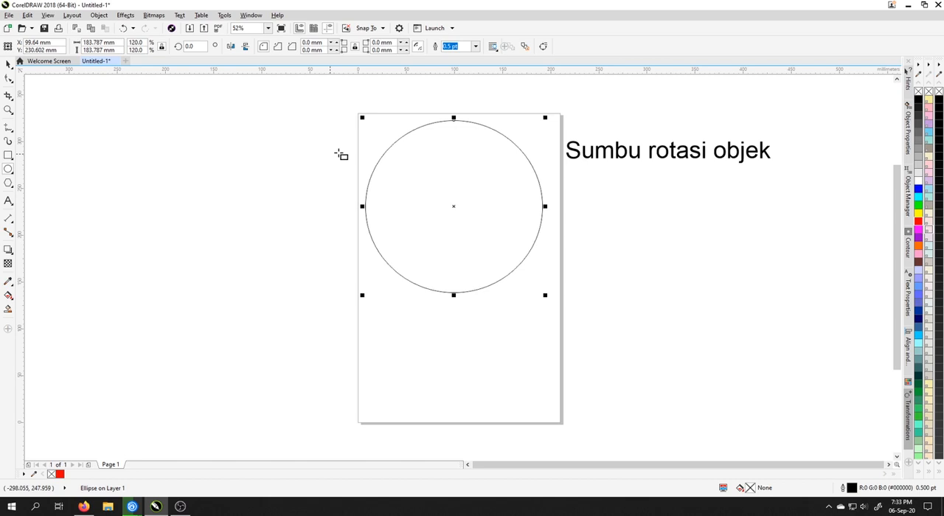
click(466, 128)
scroll(466, 127, up, 2)
drag(441, 119, 447, 139)
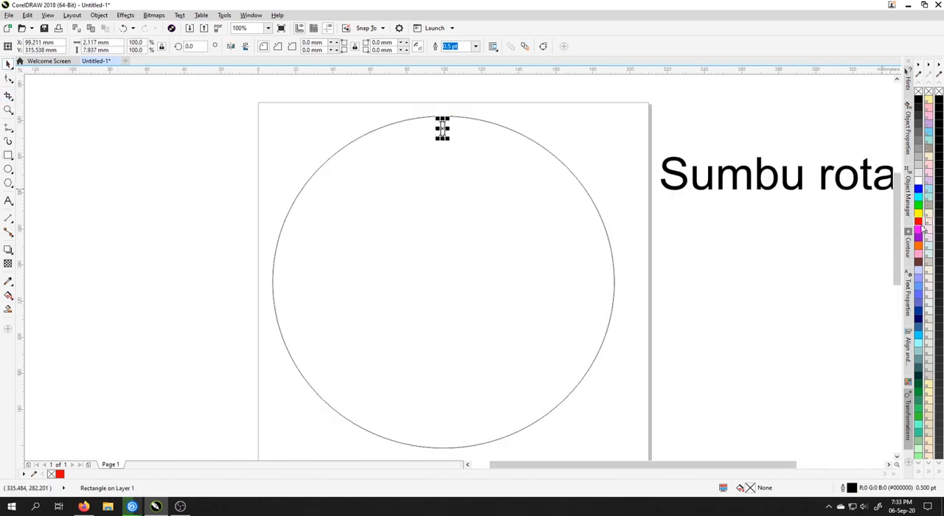
shift+click(426, 177)
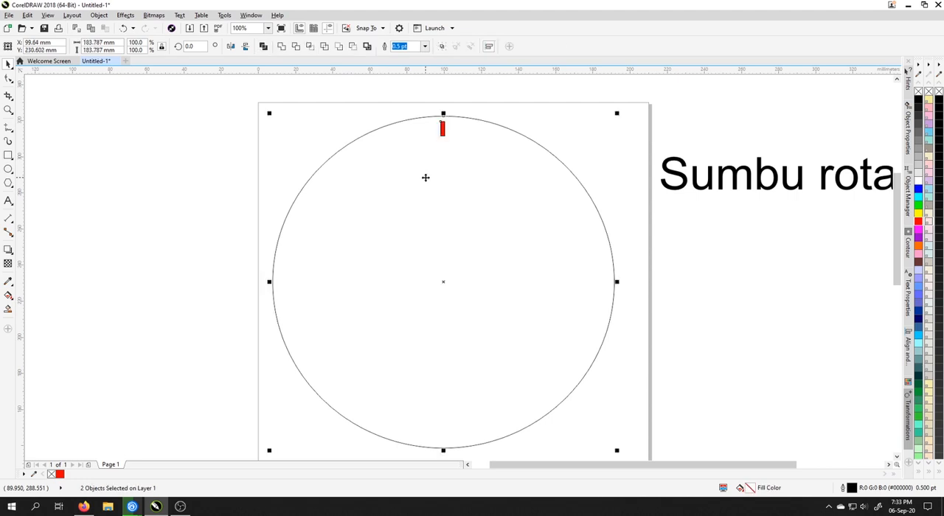
click(444, 131)
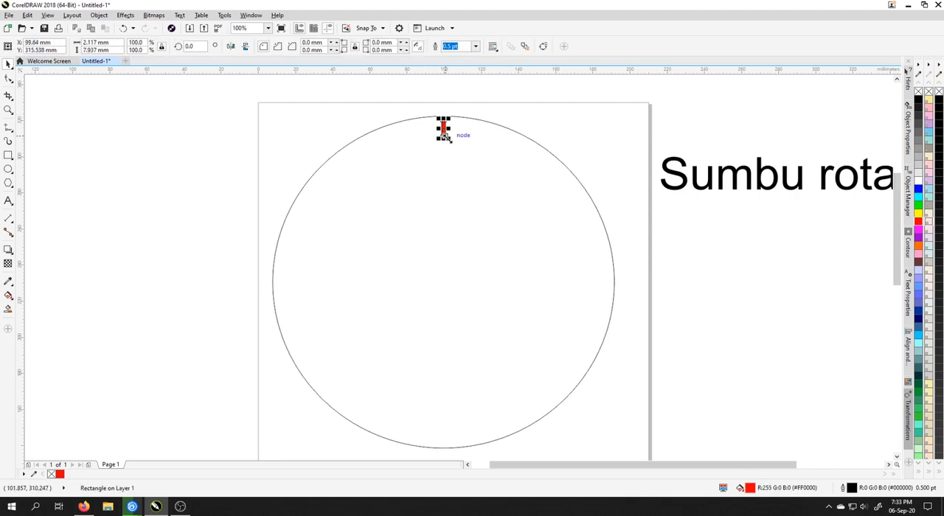
Place rotated copies of the red mark around the circle's centre at 90-degree intervals, like the quarter-hour marks of a clock
click(443, 131)
drag(445, 133, 486, 136)
drag(540, 175, 325, 285)
right_click(612, 281)
right_click(440, 401)
right_click(325, 284)
click(723, 316)
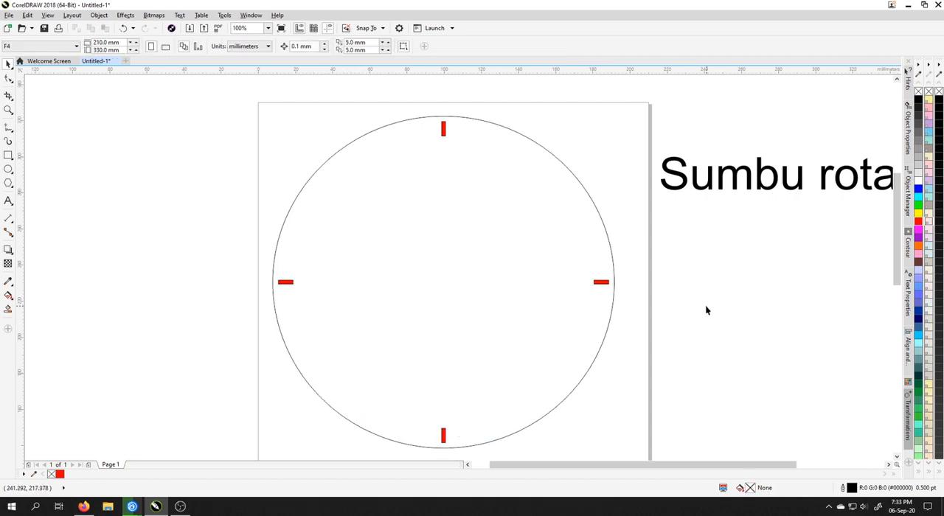
Delete the circle together with its four red marks
click(444, 131)
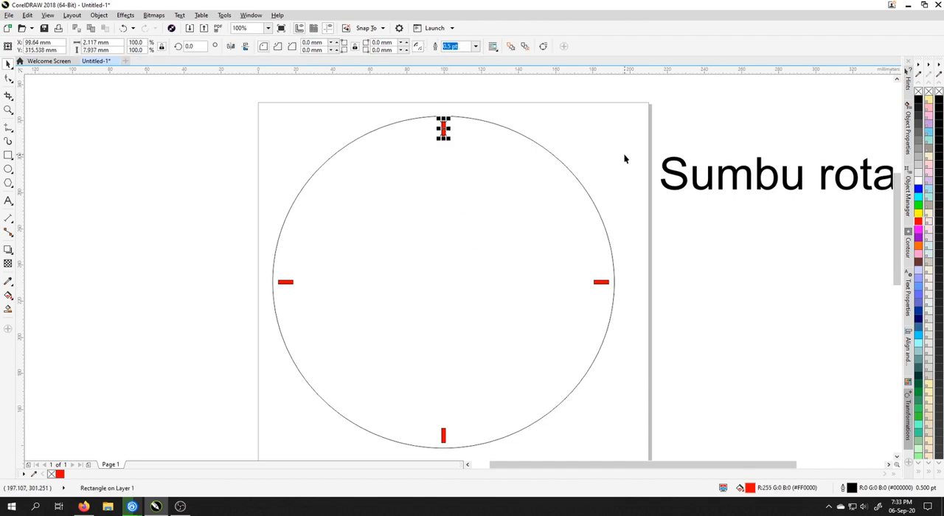
click(603, 155)
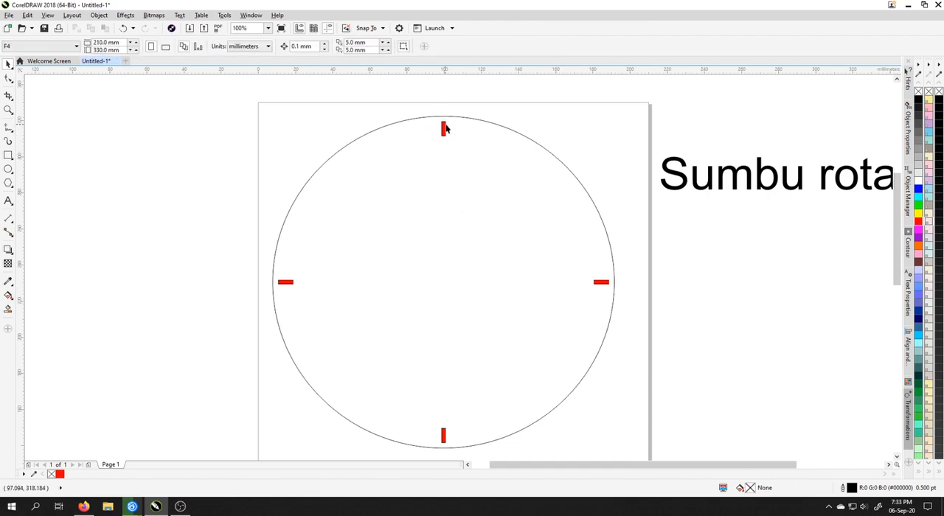
scroll(212, 98, down, 2)
drag(212, 87, 361, 212)
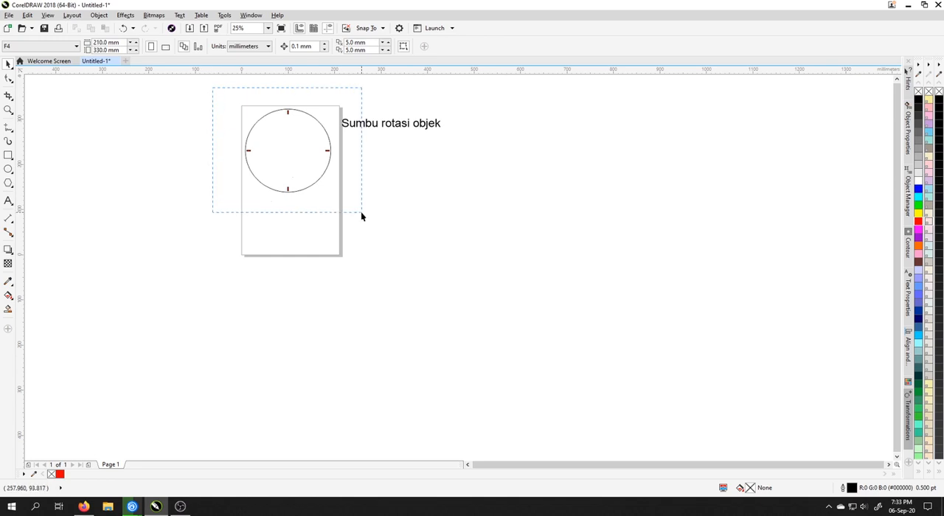
key(Delete)
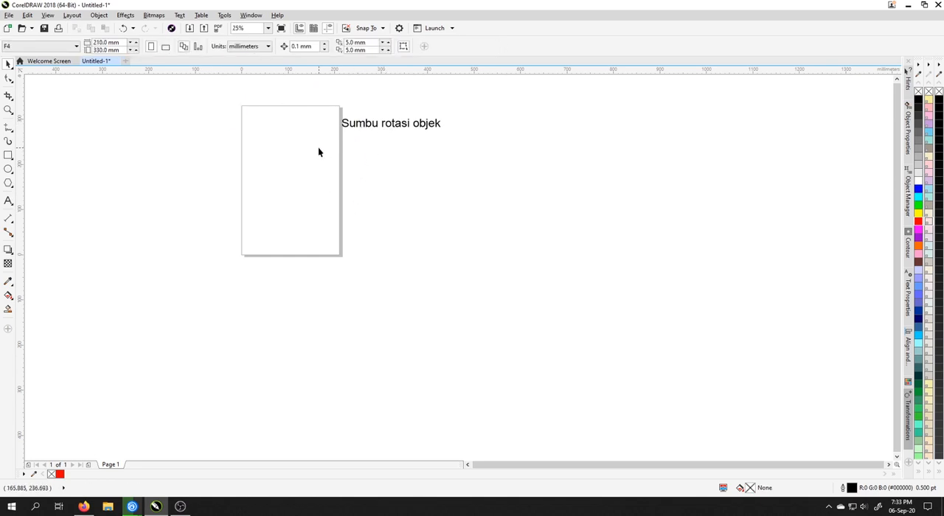
click(8, 155)
scroll(209, 120, up, 1)
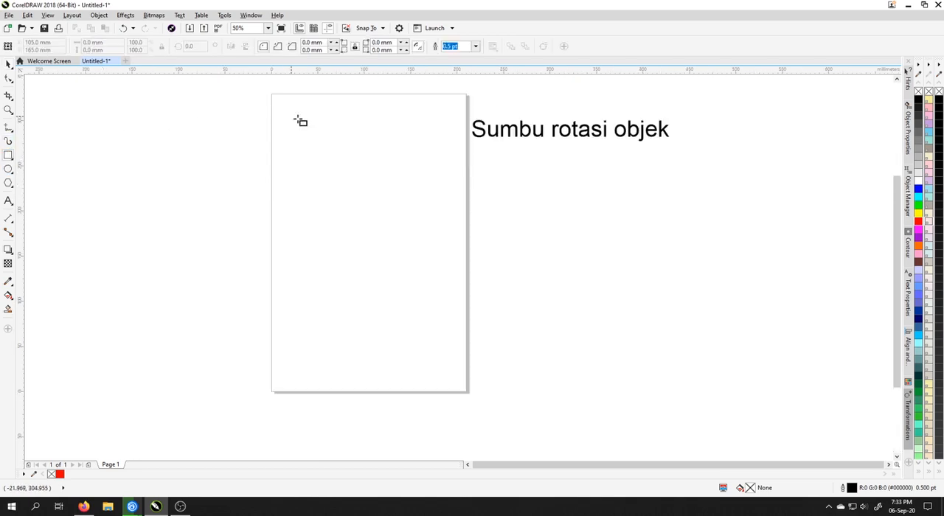
click(8, 64)
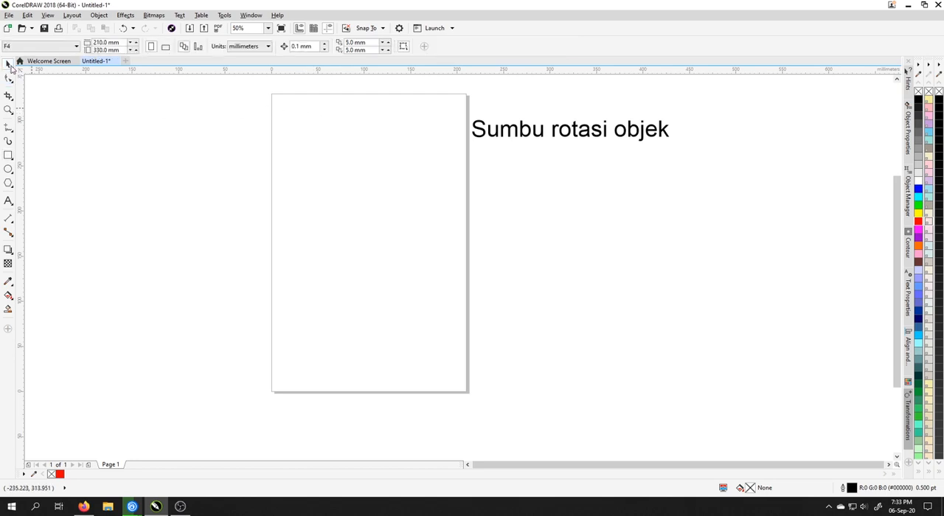
Draw a vertical S-shaped Artistic Media stroke with a tapered preset, 2.9 mm wide, in the upper part of the page
click(8, 142)
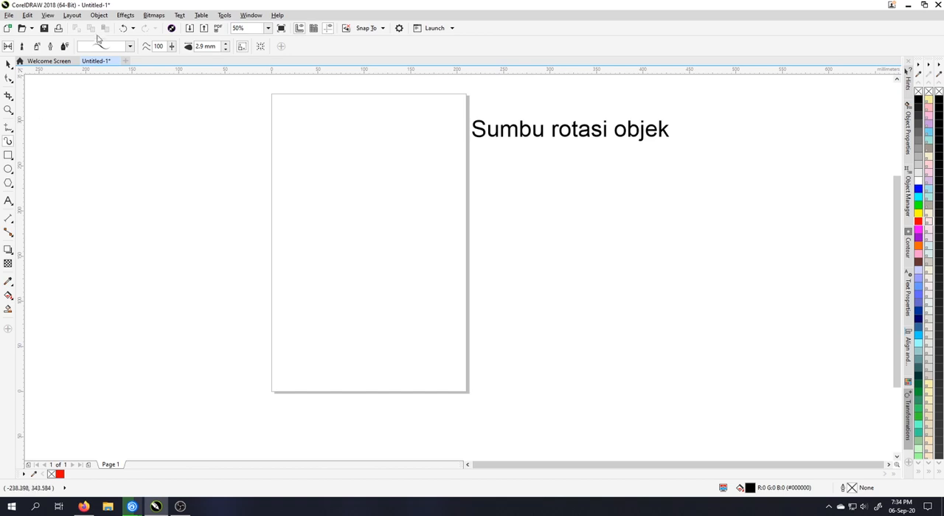
click(130, 47)
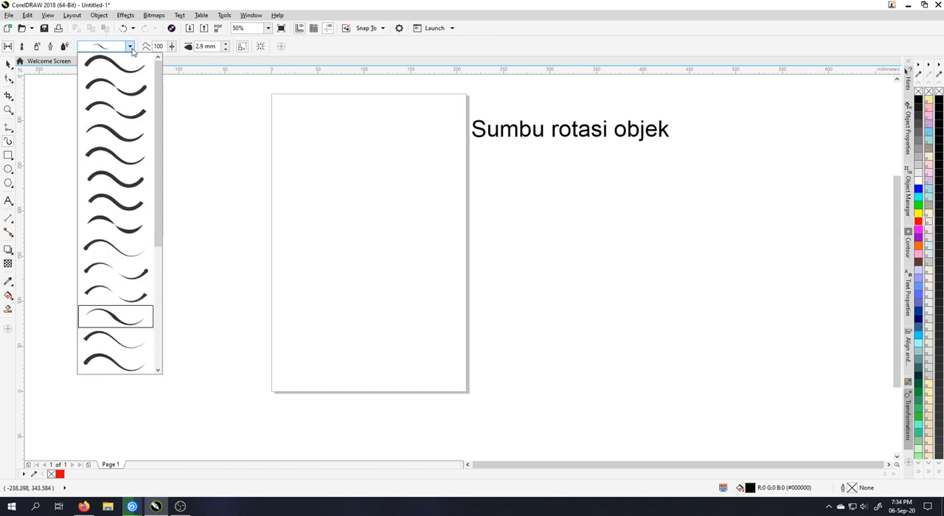
click(116, 317)
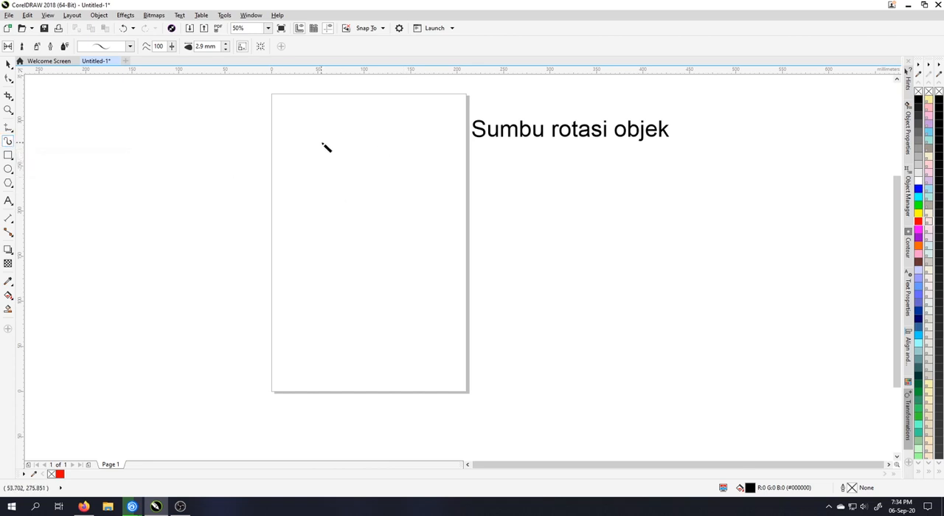
scroll(326, 146, up, 1)
scroll(441, 141, down, 1)
mouse_move(458, 97)
mouse_down()
mouse_move(445, 113)
mouse_move(480, 169)
mouse_move(434, 236)
mouse_up()
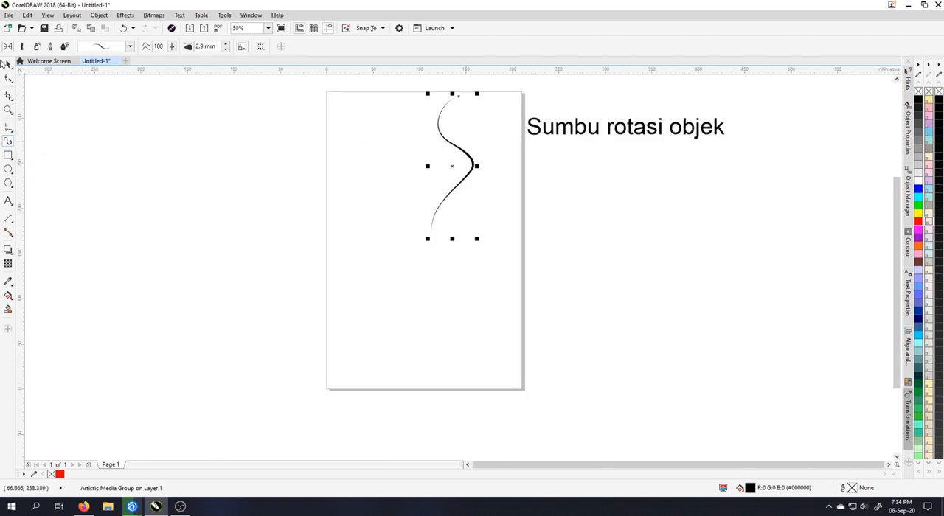
Make a slightly clockwise-rotated copy of the S-shaped stroke about its centre and repeat it around the full circle
key(space)
click(453, 166)
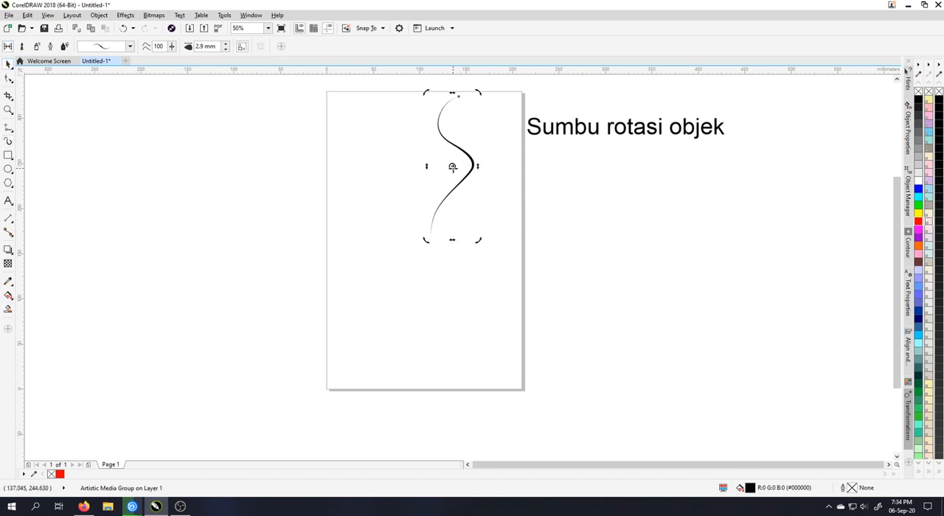
drag(439, 204, 430, 236)
drag(478, 93, 495, 102)
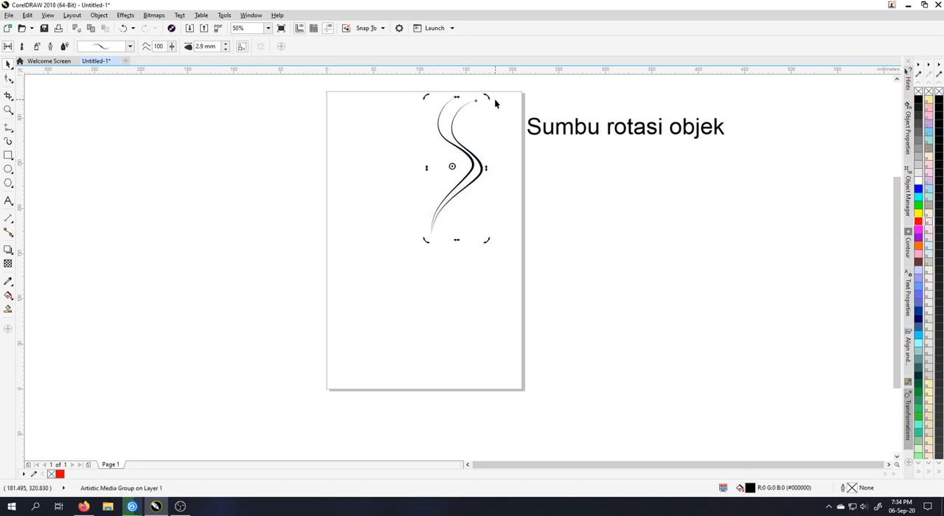
key(ctrl+r)
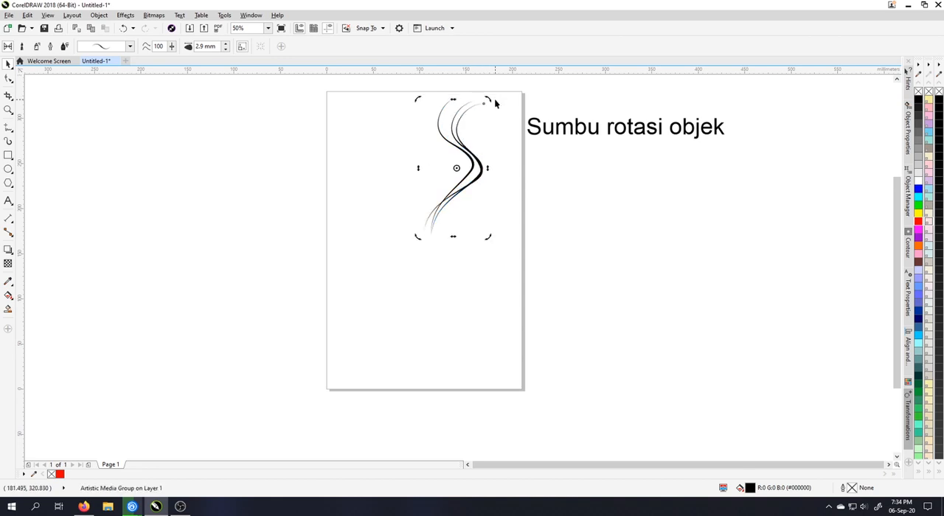
key(ctrl+r)
key(ctrl+r)
key(ctrl+r)
key(ctrl+r)
key(ctrl+r)
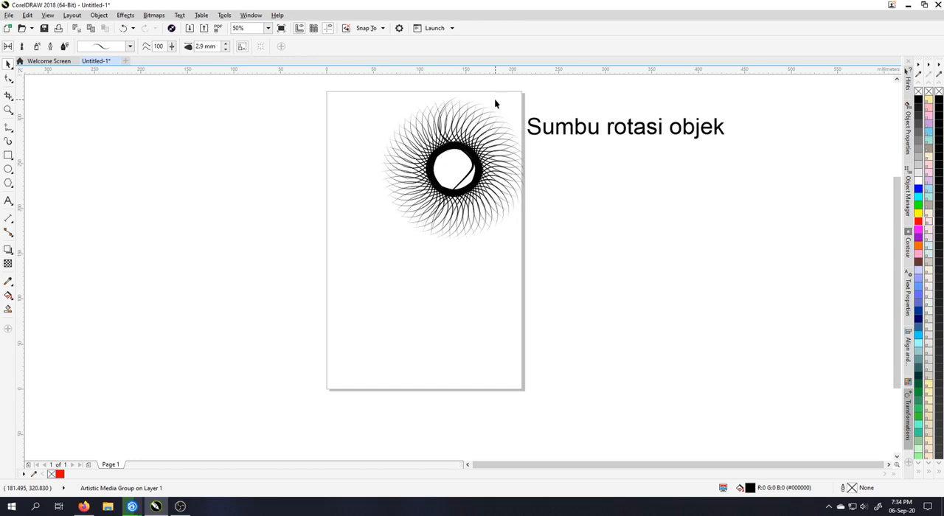
Delete the whole circular pattern of strokes from the page
click(510, 225)
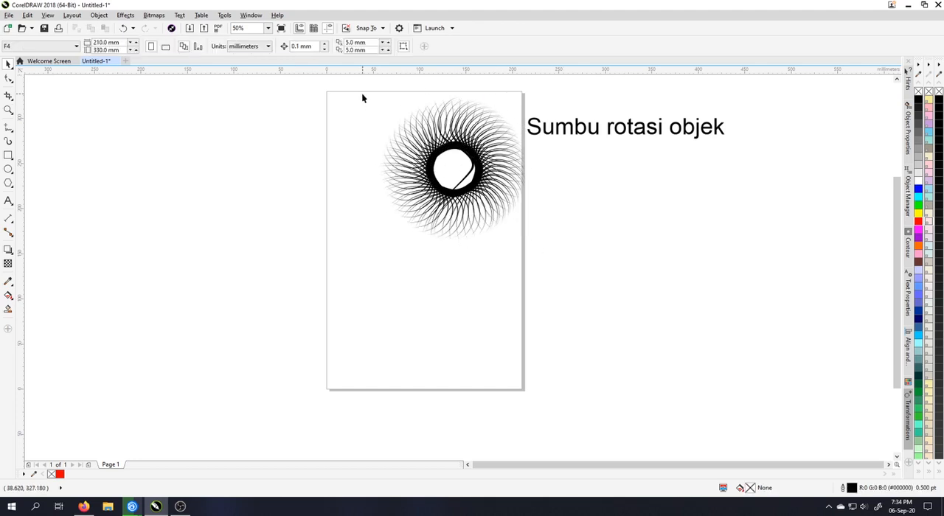
drag(362, 95, 553, 268)
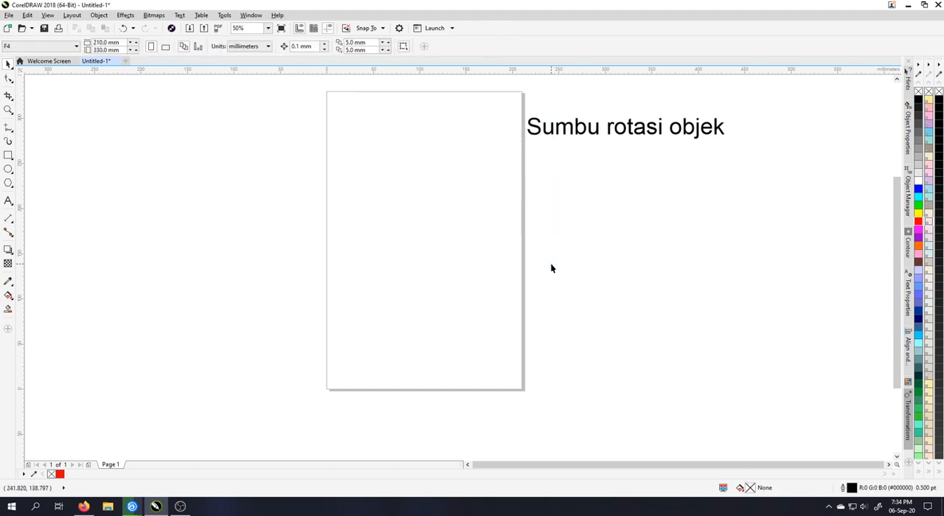
Add the line "Repeat = Ctrl R" beneath "Sumbu rotasi objek" in the heading text
double_click(725, 127)
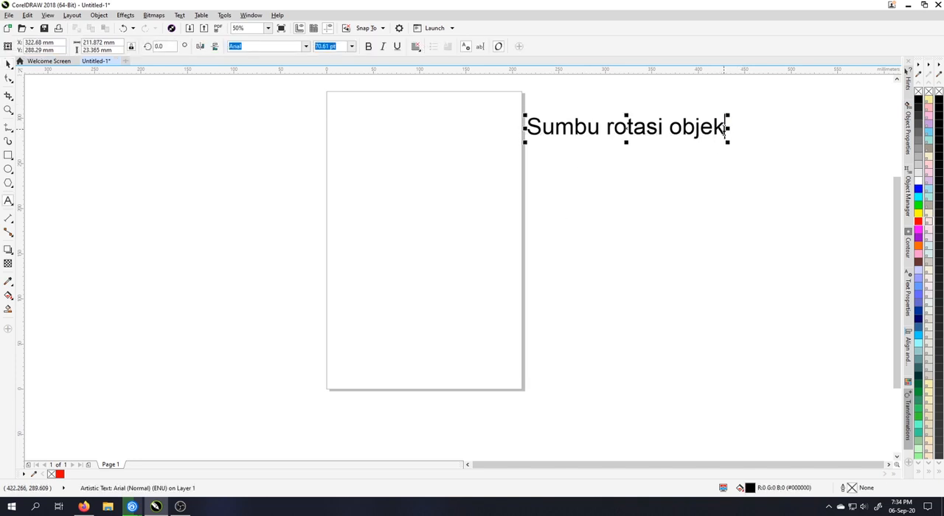
key(Return)
text(Repeaat)
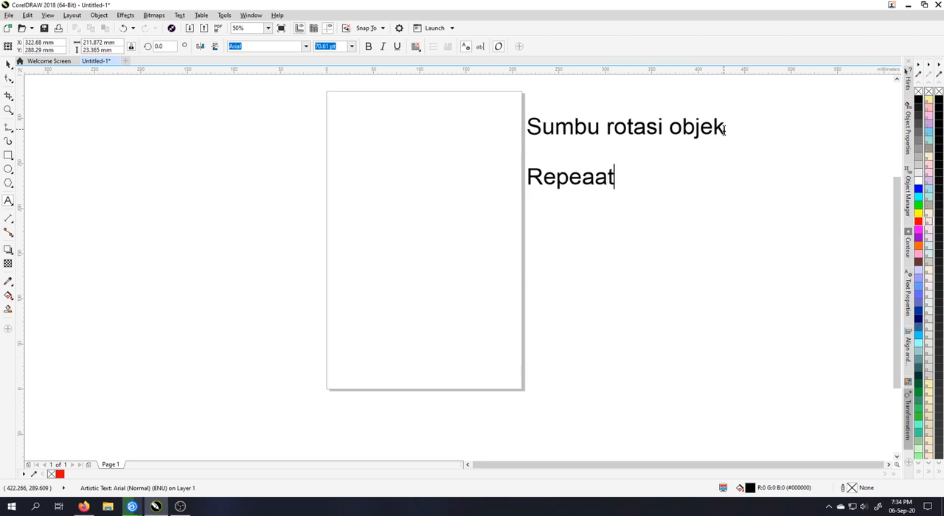
key(BackSpace)
key(BackSpace)
text(t +)
text(= Ct)
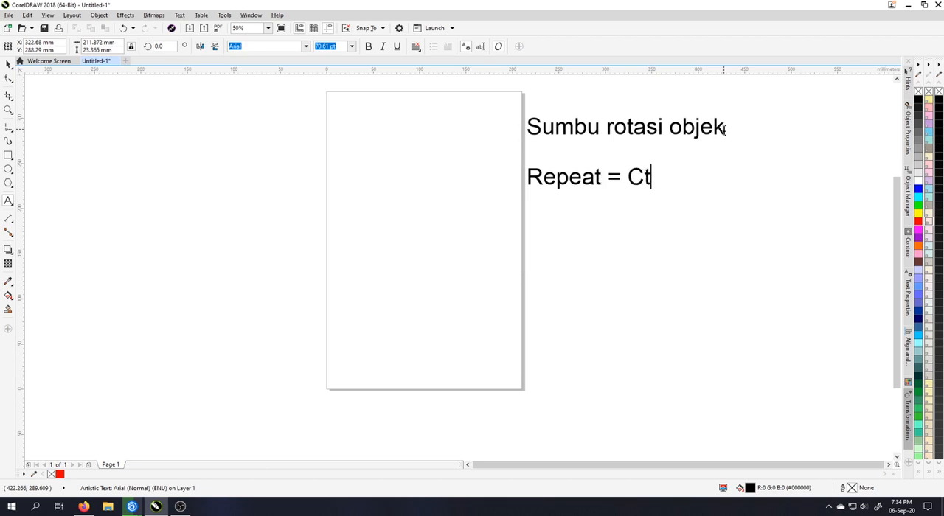
text(rl R)
key(Return)
key(ctrl+space)
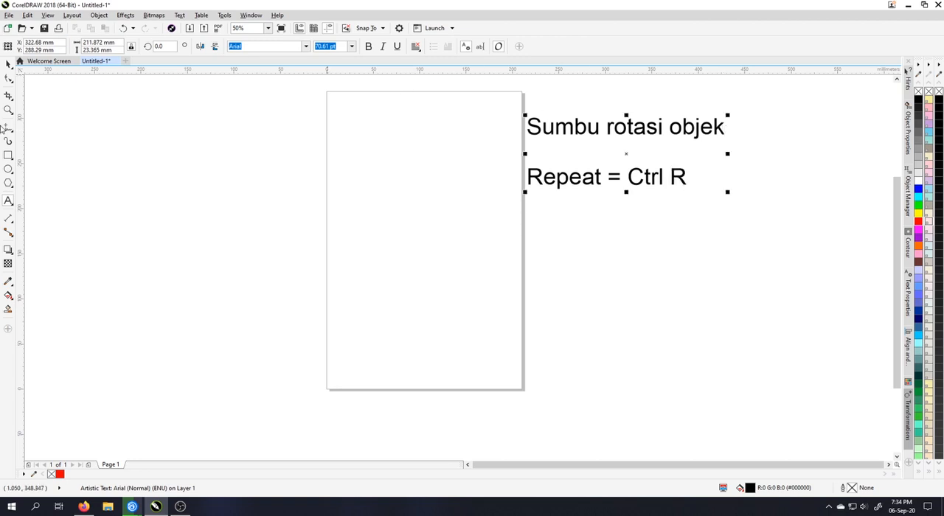
Draw an upright rectangle about 21.2 by 92.1 mm in the page's upper left area and fill it orange
mouse_move(354, 138)
mouse_down()
mouse_move(401, 200)
mouse_move(379, 228)
mouse_up()
click(8, 65)
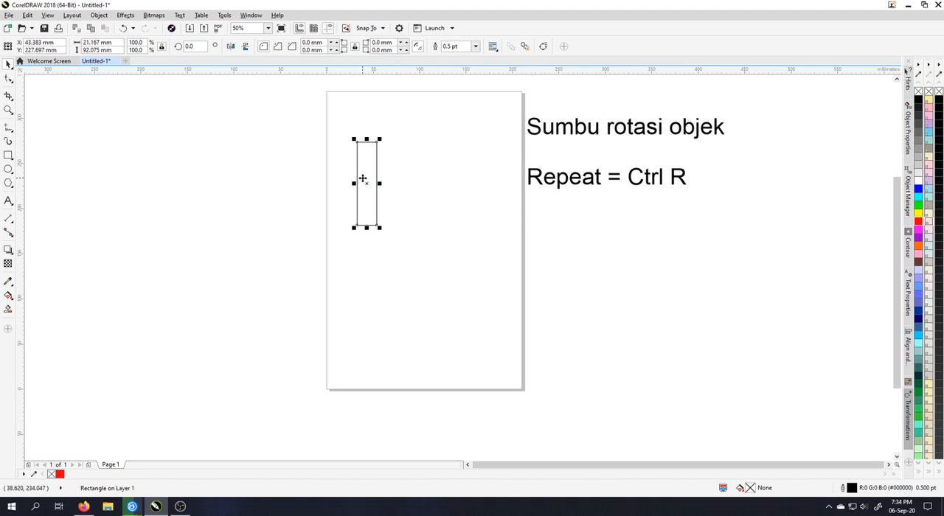
click(918, 244)
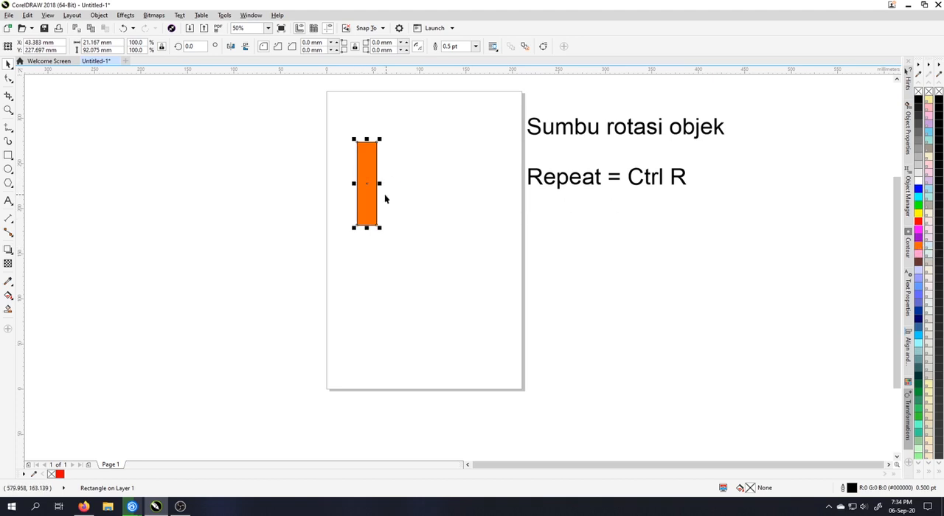
Shift the orange rectangle's rotation point to the middle of its bottom edge and make a copy rotated about 28 degrees clockwise
click(369, 150)
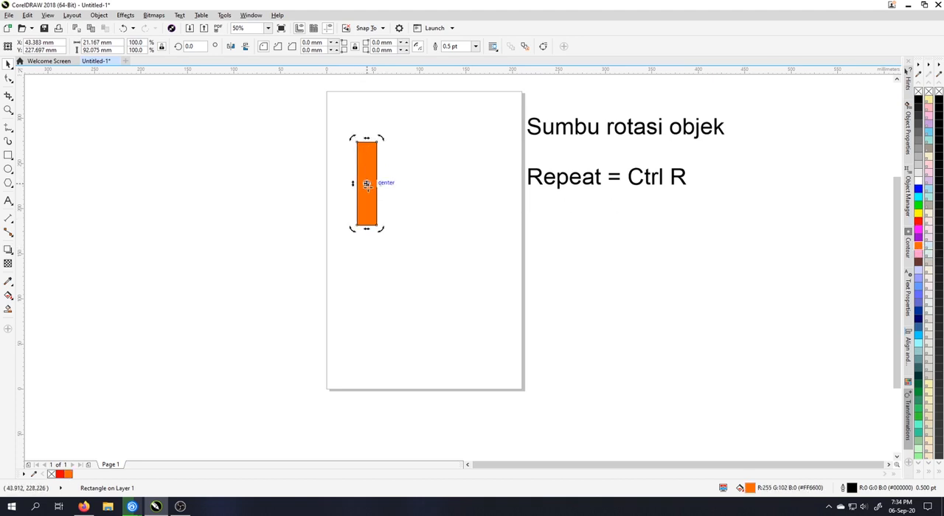
drag(380, 138, 420, 157)
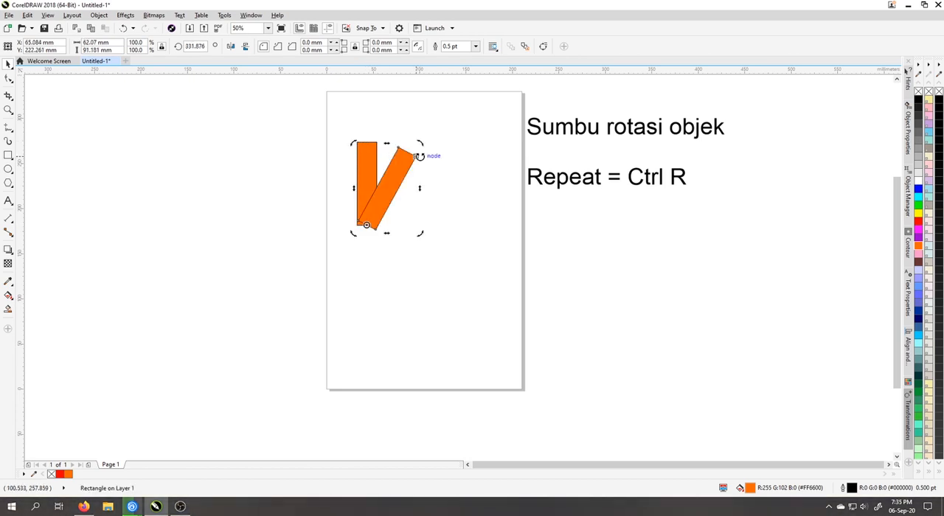
click(406, 169)
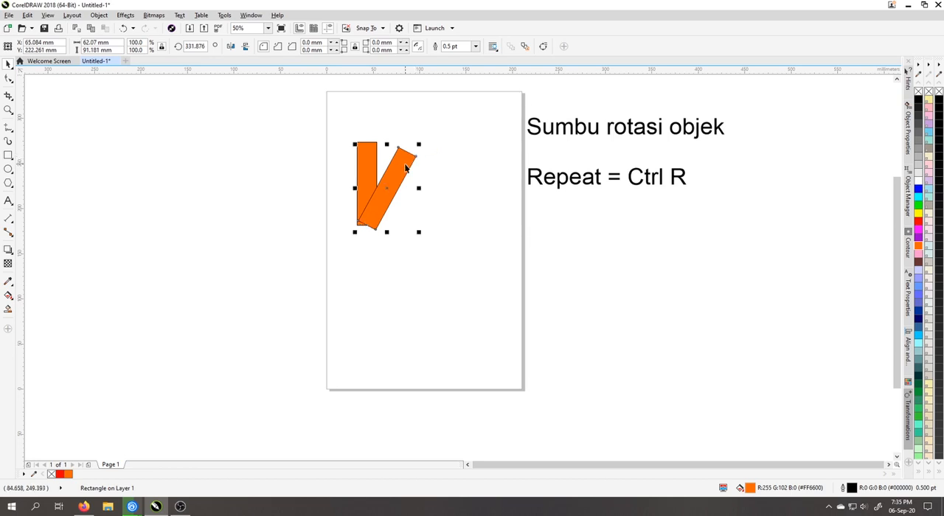
Repeat the rotated copy of the orange rectangle until the blades complete a full circle
key(ctrl+r)
key(ctrl+r)
key(ctrl+r)
key(ctrl+r)
key(ctrl+r)
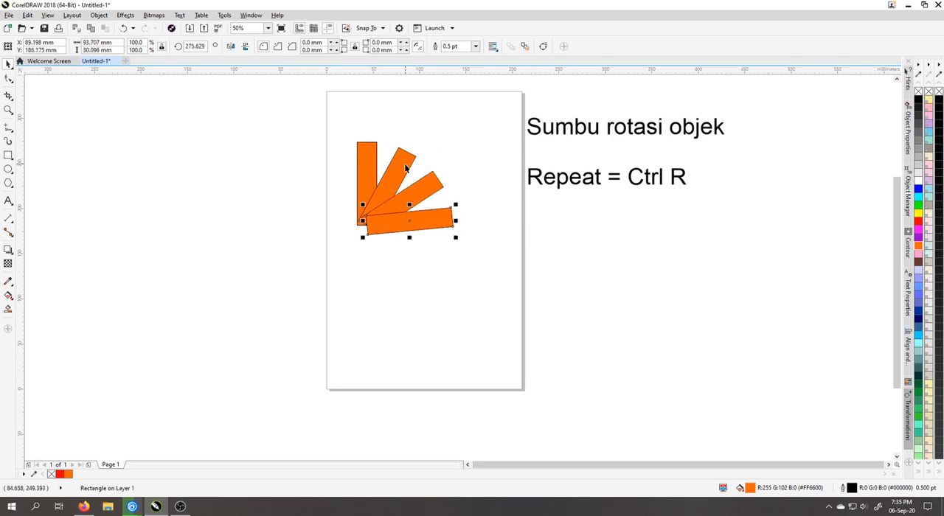
key(ctrl+r)
key(ctrl+r)
key(ctrl+r)
key(ctrl+r)
key(ctrl+r)
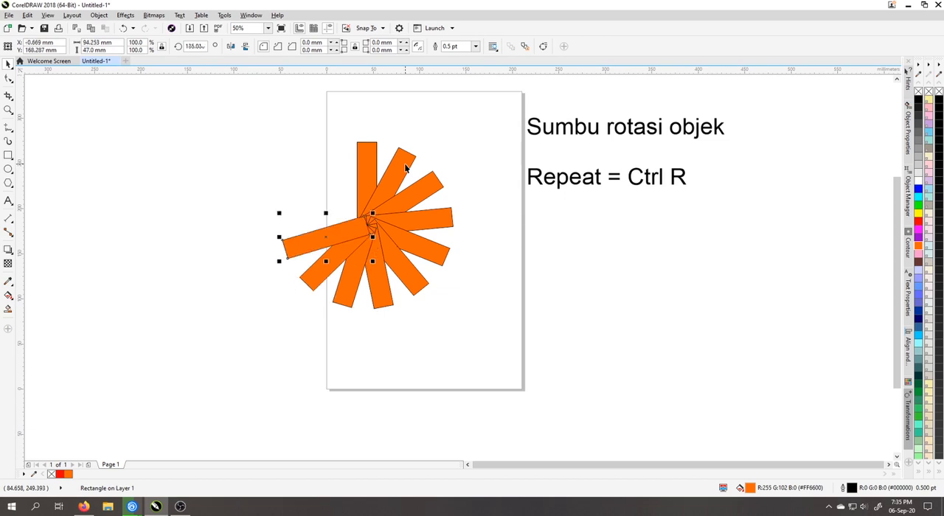
key(ctrl+r)
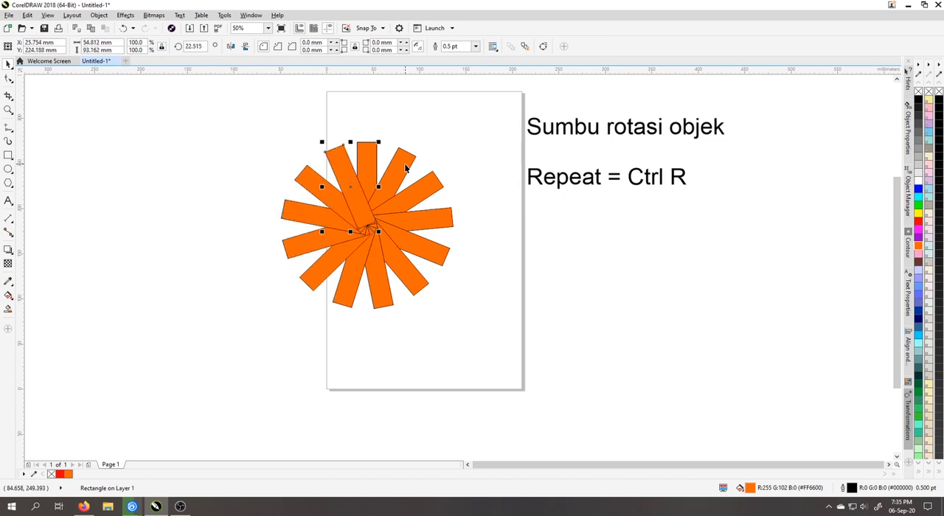
Delete all the orange rectangles of the fan pattern
click(671, 178)
drag(222, 90, 464, 370)
key(Delete)
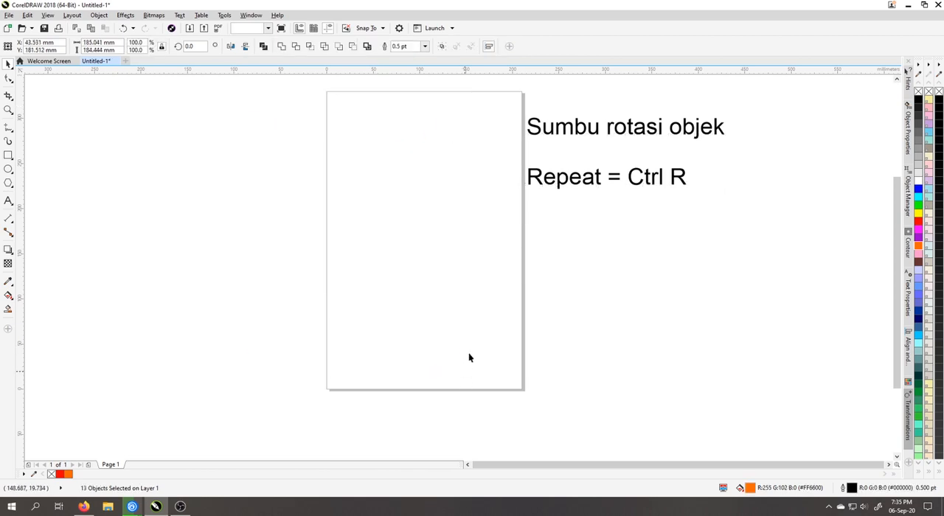
Draw an unfilled circle about 140.2 mm in diameter in the upper middle of the page
click(8, 169)
drag(360, 146, 493, 262)
click(8, 65)
click(519, 247)
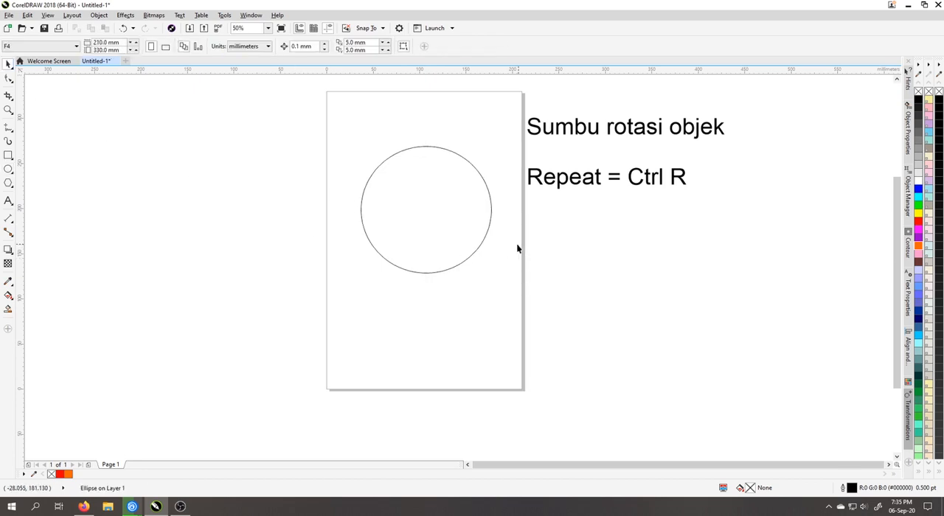
Add a slightly smaller concentric copy inside the circle, about 133.9 mm in diameter
click(455, 223)
scroll(456, 223, up, 2)
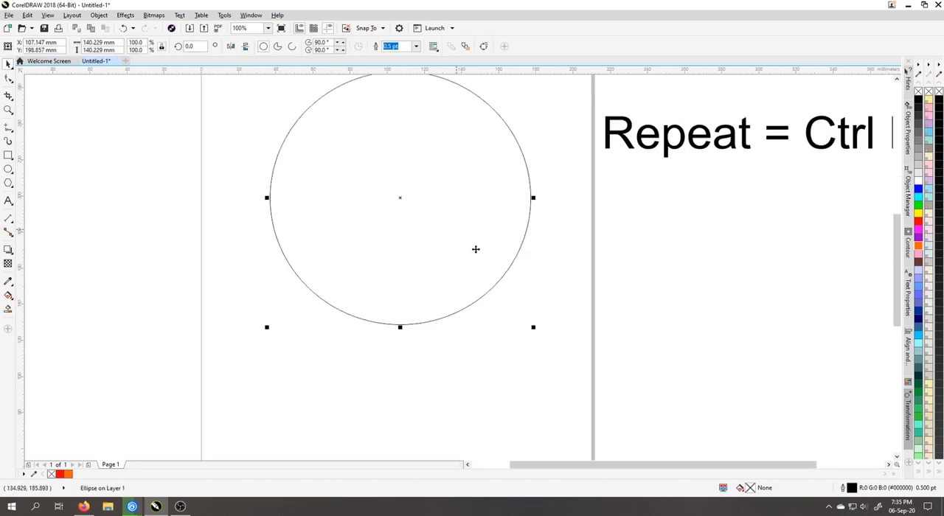
drag(533, 328, 529, 328)
right_click(529, 328)
key(ctrl+r)
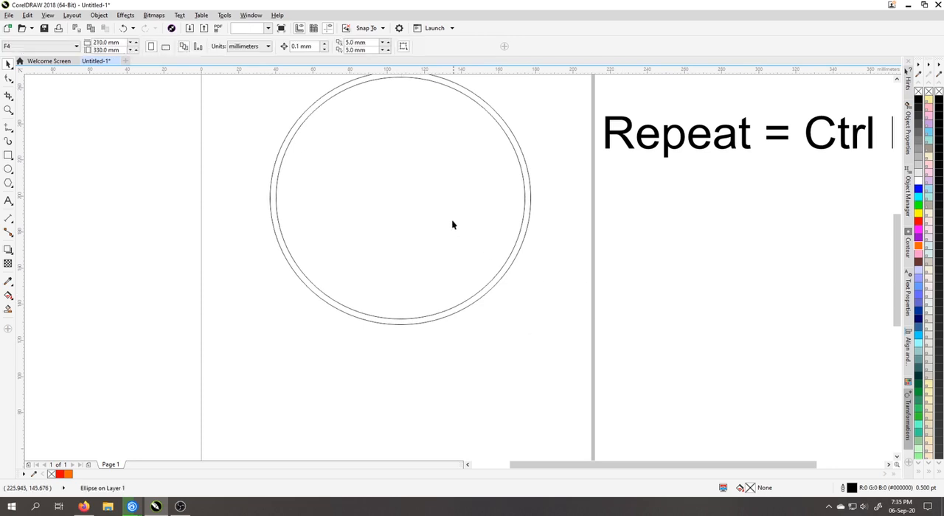
click(453, 225)
click(644, 219)
click(399, 177)
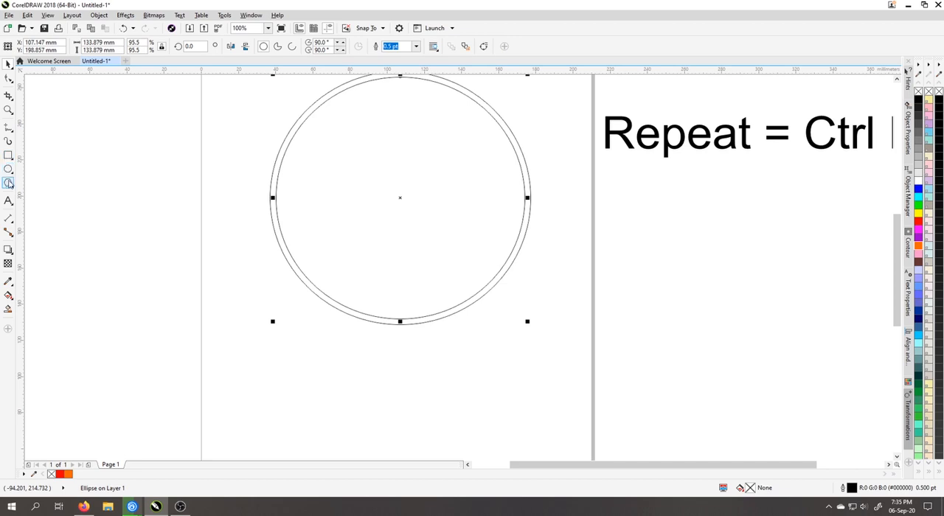
Draw a narrow four-sided polygon about 1.1 by 34.3 mm just inside the top of the inner circle
click(11, 186)
click(33, 183)
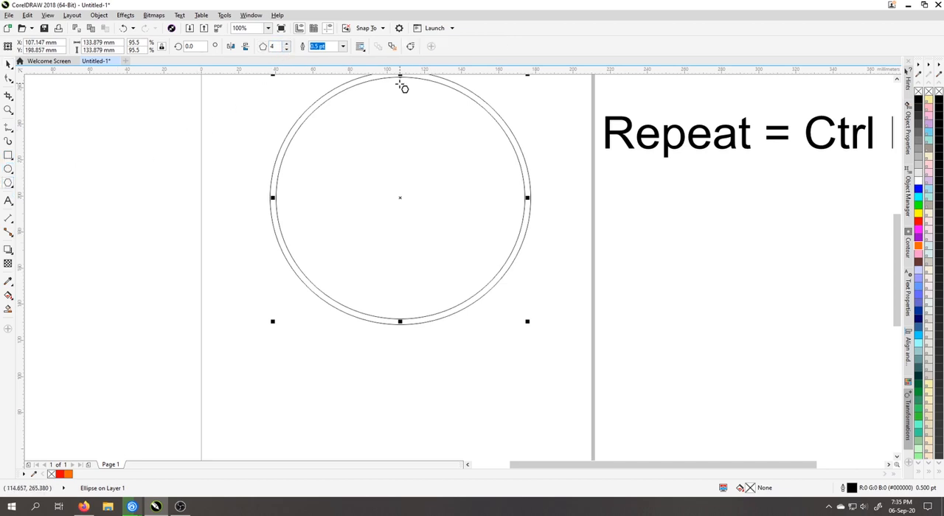
scroll(400, 85, up, 1)
drag(400, 85, 399, 288)
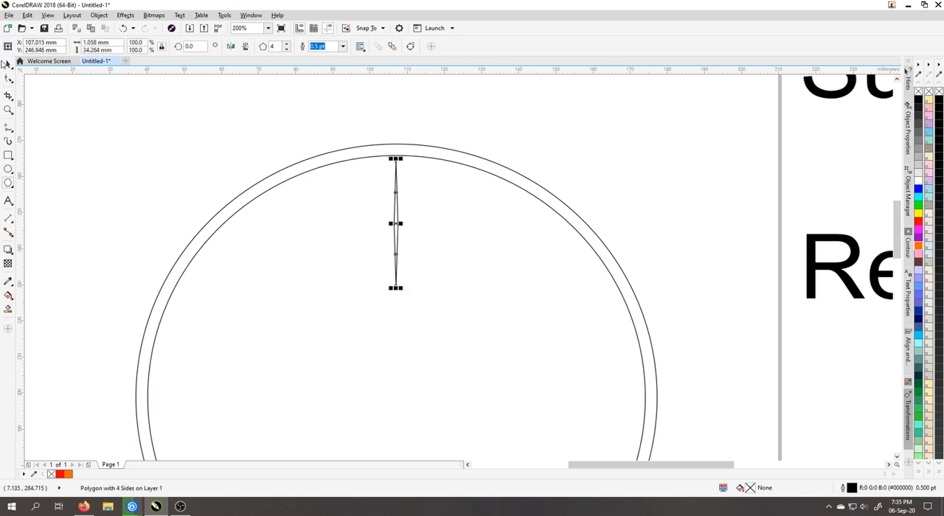
Align the narrow polygon to the vertical centre line of the inner circle
click(7, 65)
shift+click(430, 253)
key(c)
drag(529, 259, 612, 219)
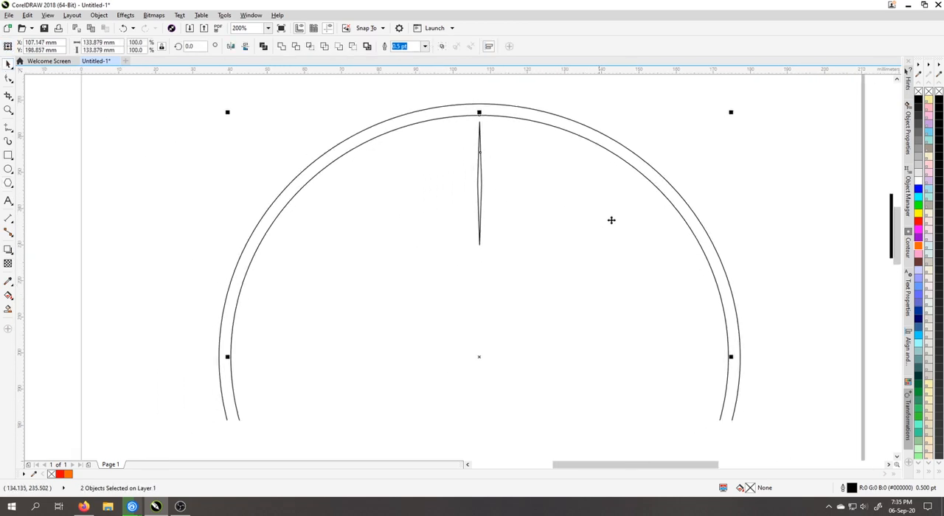
click(746, 186)
Shift the narrow polygon's rotation point to the circles' centre and make a copy rotated about 2.7 degrees clockwise
click(480, 184)
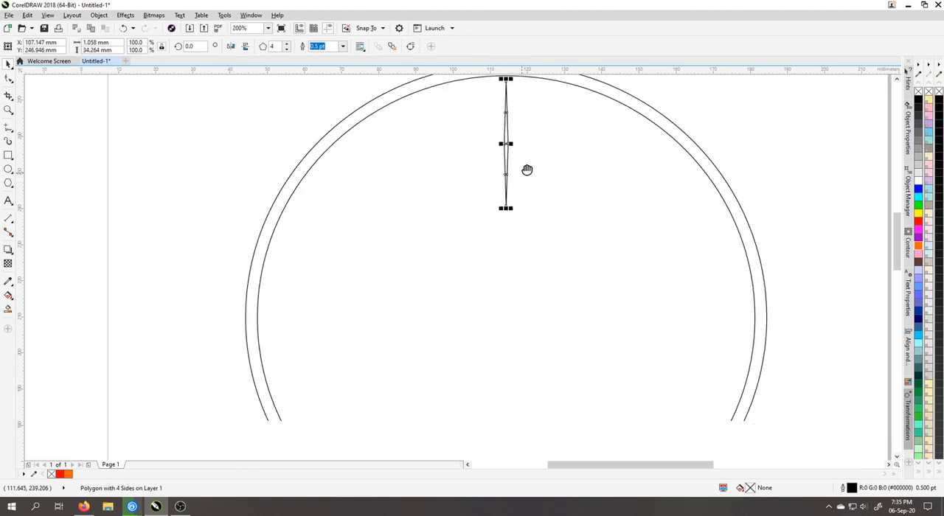
click(509, 144)
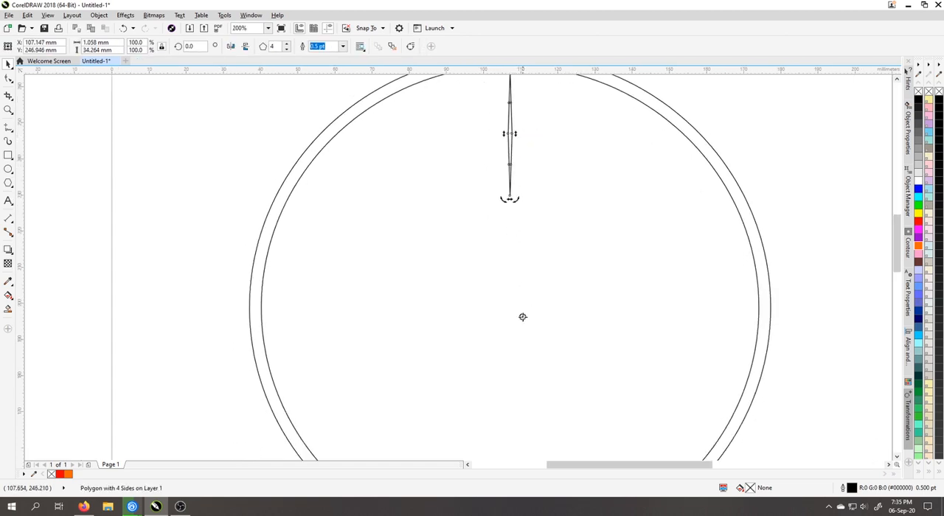
scroll(517, 242, down, 2)
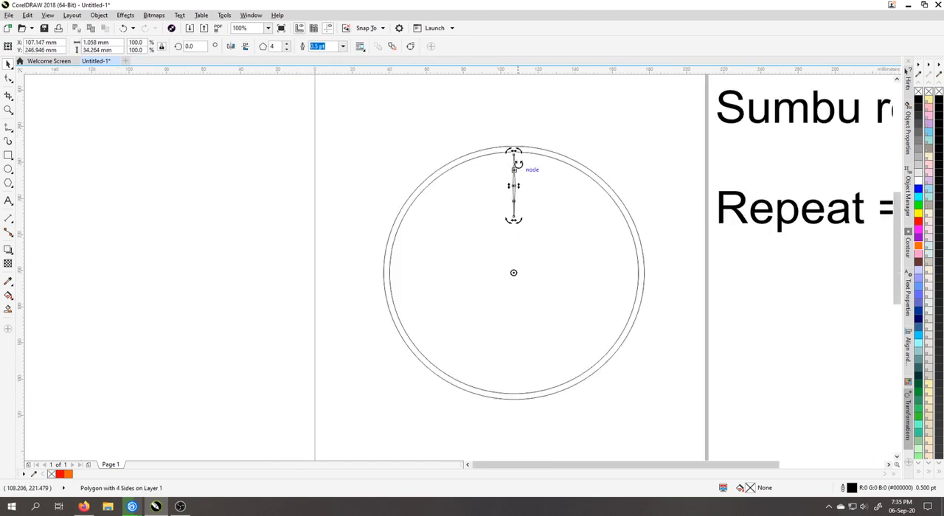
scroll(517, 152, up, 2)
drag(517, 159, 527, 163)
scroll(527, 163, down, 2)
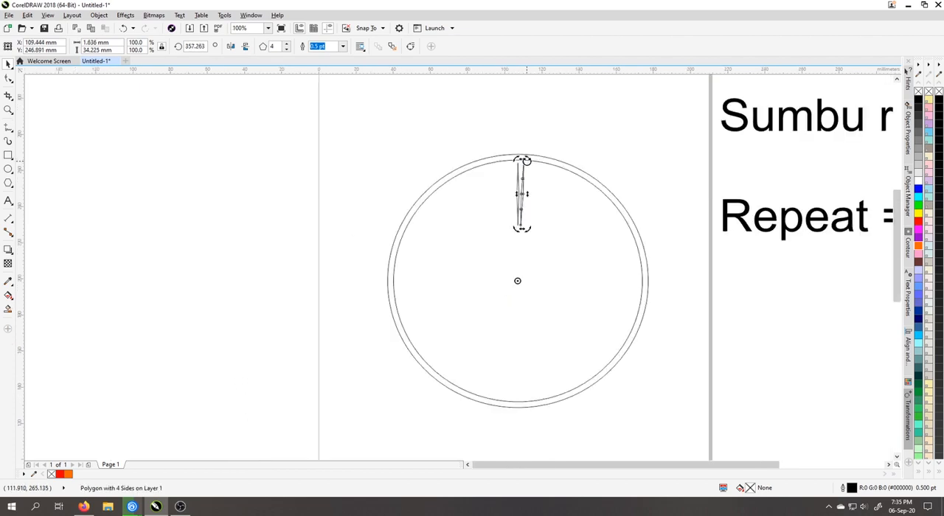
Repeat the rotated copy of the narrow polygon around the centre until the polygons fill the whole ring
drag(849, 234, 692, 247)
key(ctrl+r)
key(ctrl+r)
key(ctrl+r)
key(ctrl+r)
key(ctrl+r)
key(ctrl+r)
key(ctrl+r)
key(ctrl+r)
key(ctrl+r)
key(ctrl+r)
key(ctrl+r)
key(ctrl+r)
key(ctrl+r)
key(ctrl+r)
key(ctrl+r)
key(ctrl+r)
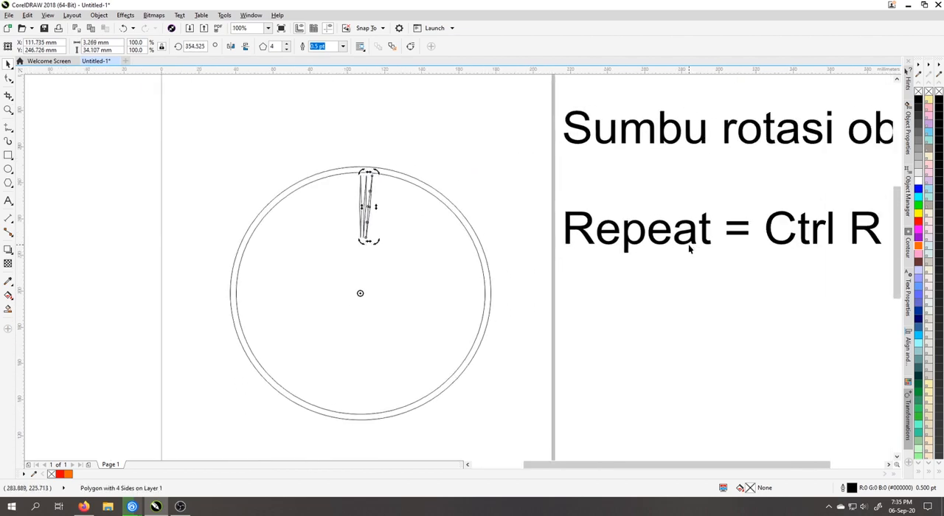
key(ctrl+r)
key(ctrl+r)
key(ctrl+r)
key(ctrl+r)
key(ctrl+r)
key(ctrl+r)
key(ctrl+r)
key(ctrl+r)
key(ctrl+r)
key(ctrl+r)
key(ctrl+r)
key(ctrl+r)
key(ctrl+r)
key(ctrl+r)
key(ctrl+r)
key(ctrl+r)
key(ctrl+r)
key(ctrl+r)
key(ctrl+r)
key(ctrl+r)
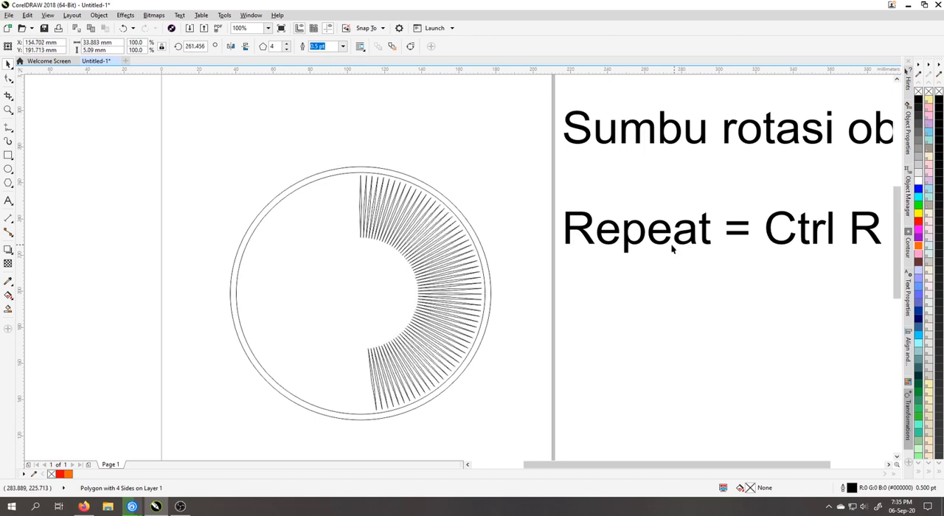
key(ctrl+r)
key(ctrl+r)
key(ctrl+r)
key(ctrl+r)
key(ctrl+r)
key(ctrl+r)
key(ctrl+r)
key(ctrl+r)
key(ctrl+r)
key(ctrl+r)
key(ctrl+r)
key(ctrl+r)
key(ctrl+r)
key(ctrl+r)
key(ctrl+r)
key(ctrl+r)
key(ctrl+r)
key(ctrl+r)
key(ctrl+r)
key(ctrl+r)
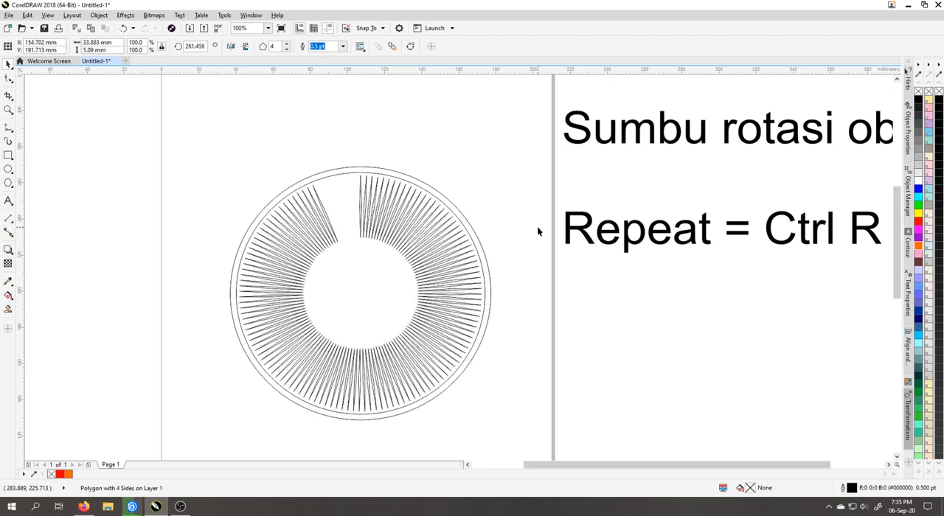
key(ctrl+r)
key(ctrl+r)
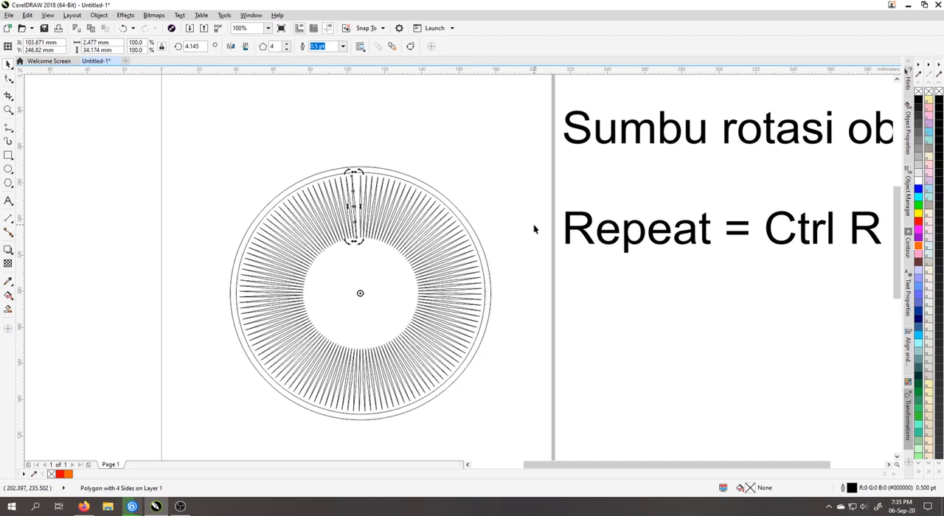
click(492, 182)
Draw circles about 66.7, 25.1 and 15.7 mm in diameter: the largest over the ring's opening, the smaller two overlapping its right side
drag(352, 293, 377, 227)
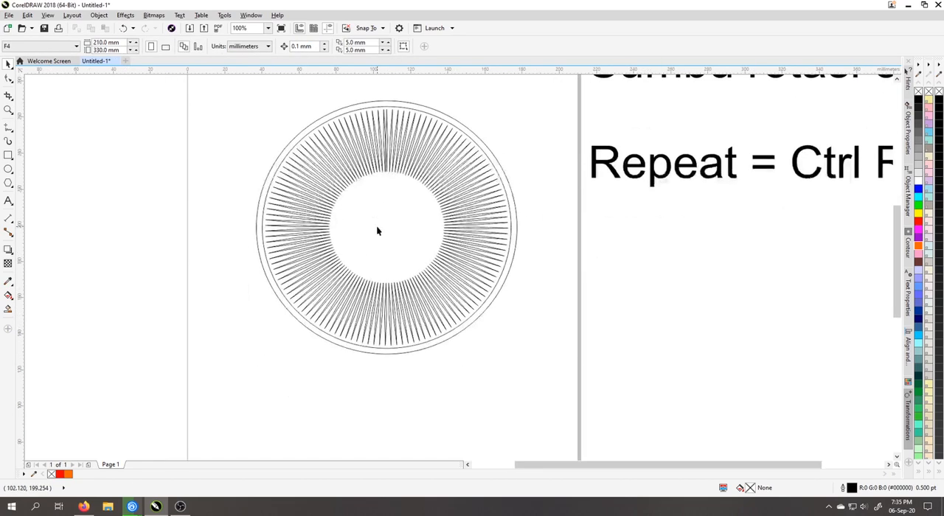
scroll(376, 231, up, 2)
click(8, 169)
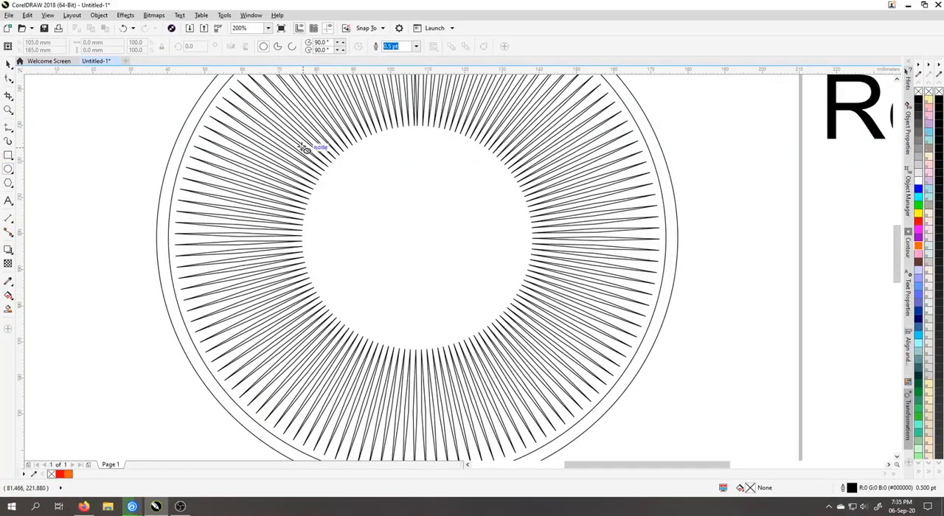
drag(284, 102, 530, 329)
drag(551, 154, 452, 251)
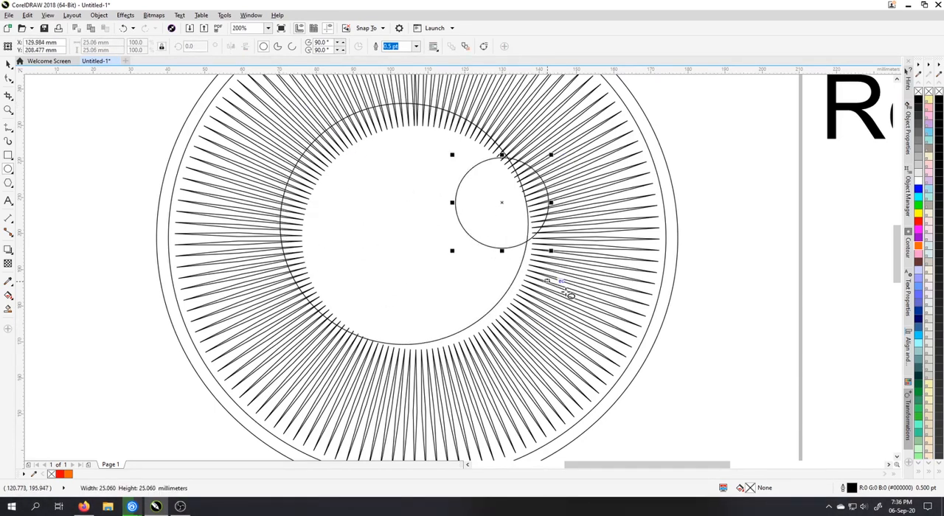
drag(543, 263, 477, 326)
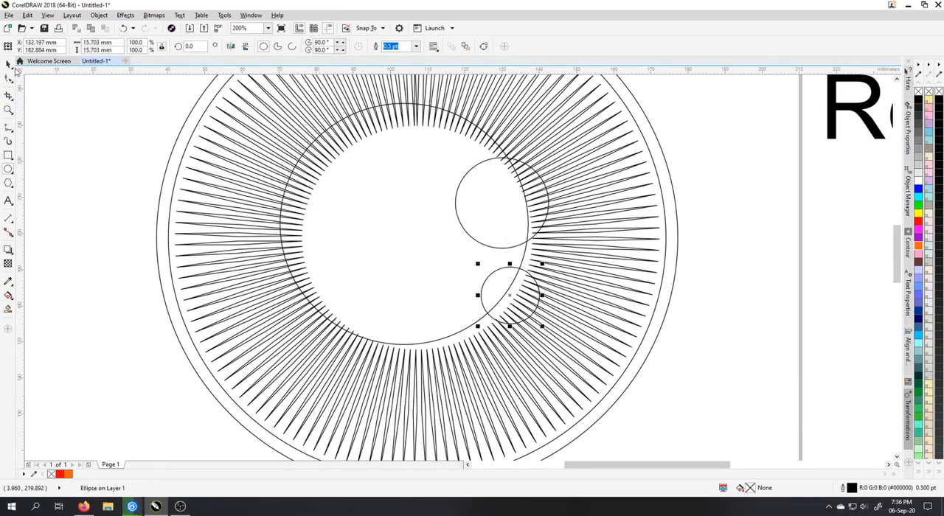
Move the smallest circle about 2.7 mm upward, closer to the 25 mm circle
click(8, 64)
click(515, 292)
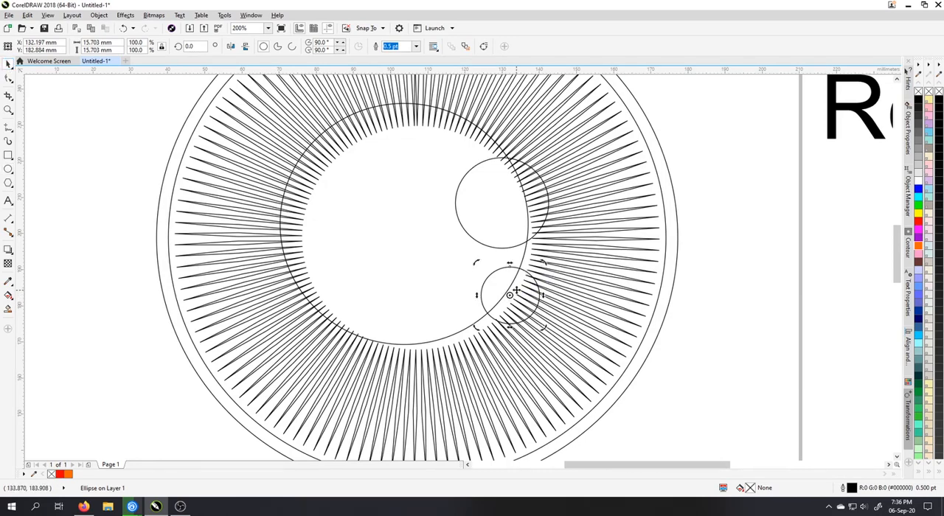
click(516, 289)
drag(515, 279, 518, 268)
scroll(488, 246, down, 1)
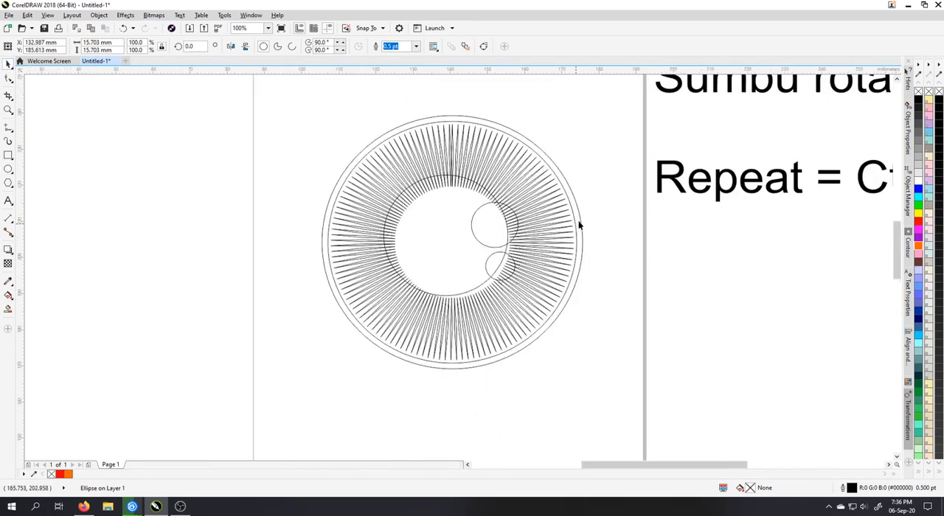
Fill the inner of the two large concentric circles with dark grey (#4D4D4D) and the outer one with black
scroll(579, 225, up, 1)
click(567, 222)
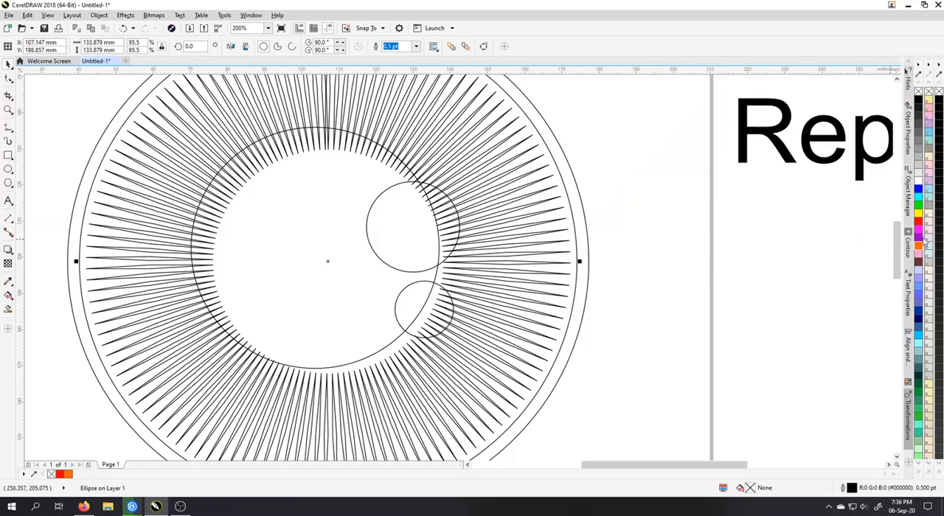
click(921, 131)
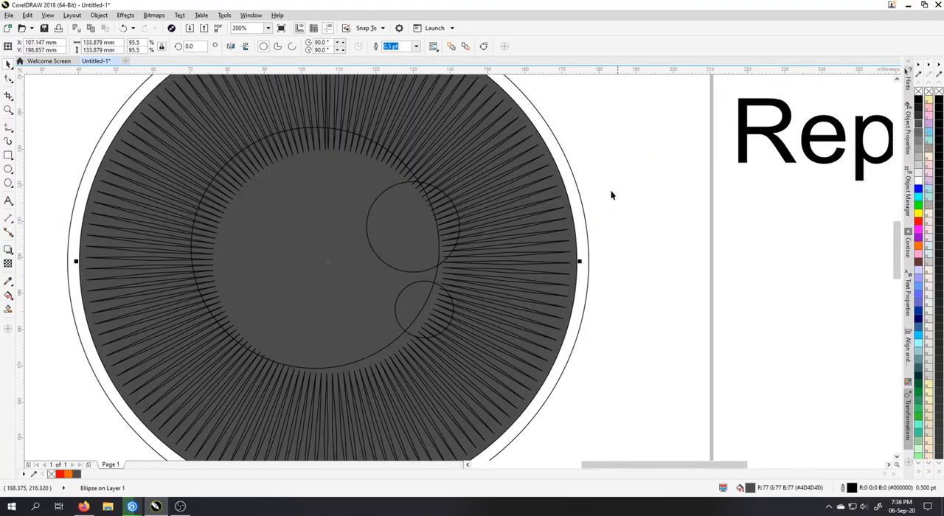
click(556, 175)
click(611, 162)
click(568, 164)
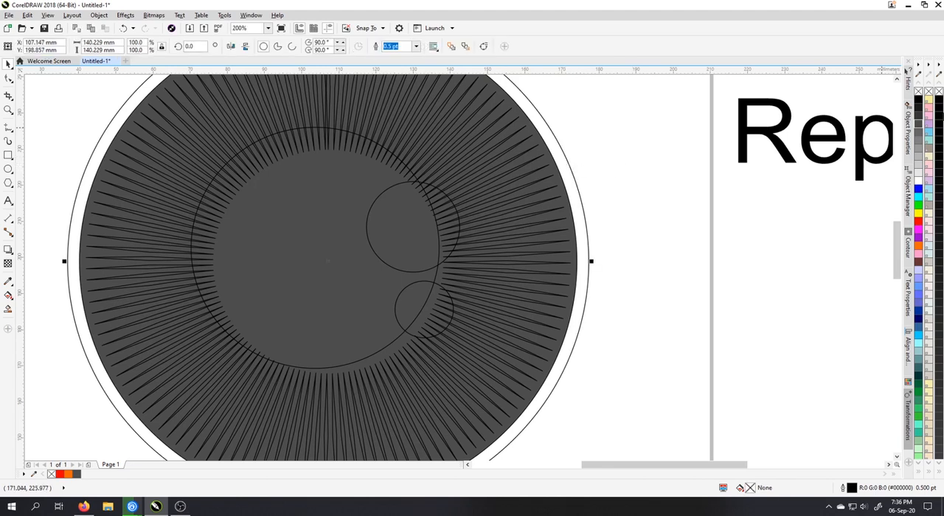
click(919, 99)
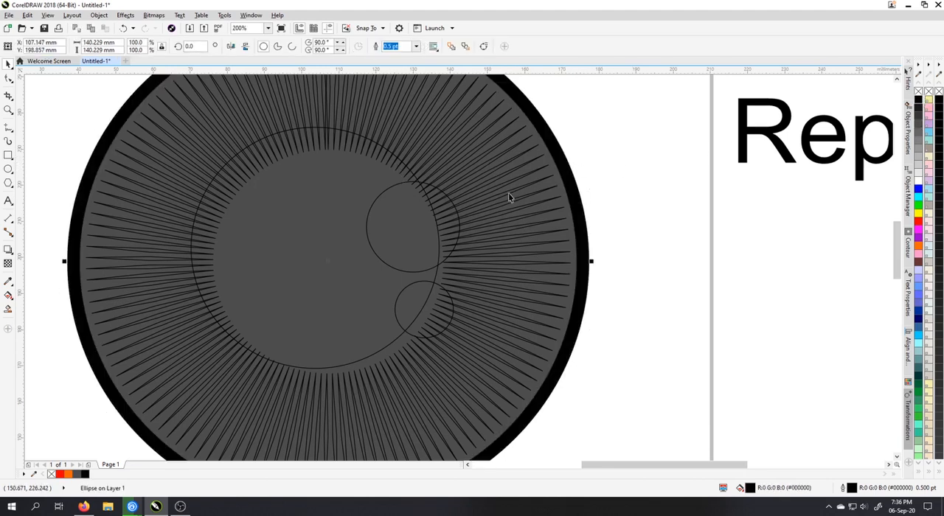
Fill all the narrow polygons and the three overlapping circles together with medium grey (#808080)
scroll(509, 193, down, 2)
click(236, 110)
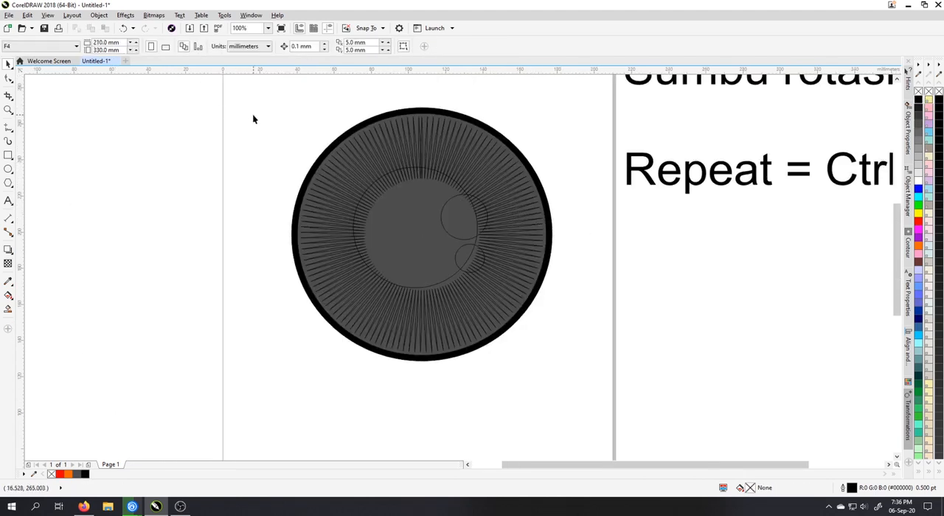
drag(253, 116, 550, 359)
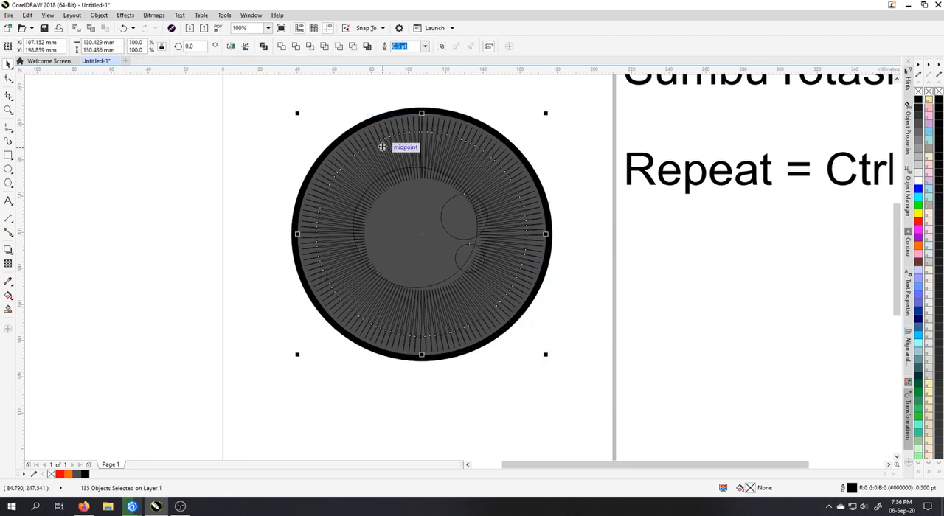
scroll(389, 148, up, 2)
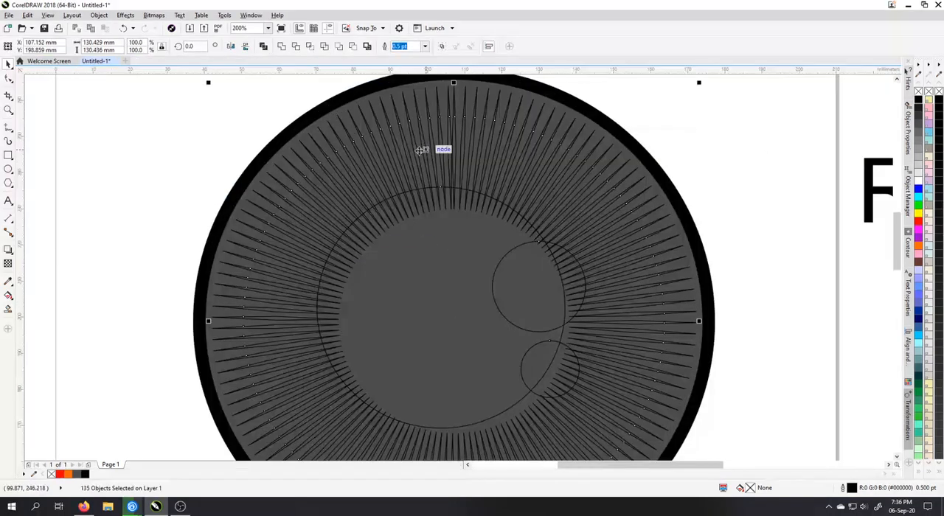
click(921, 143)
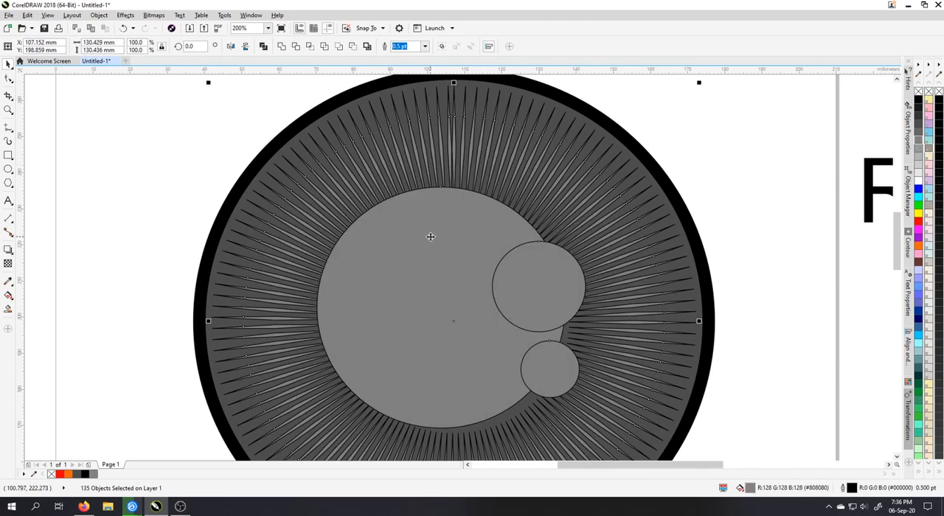
click(724, 156)
Fill the central pupil circle with black and the two small highlight circles with white
click(468, 258)
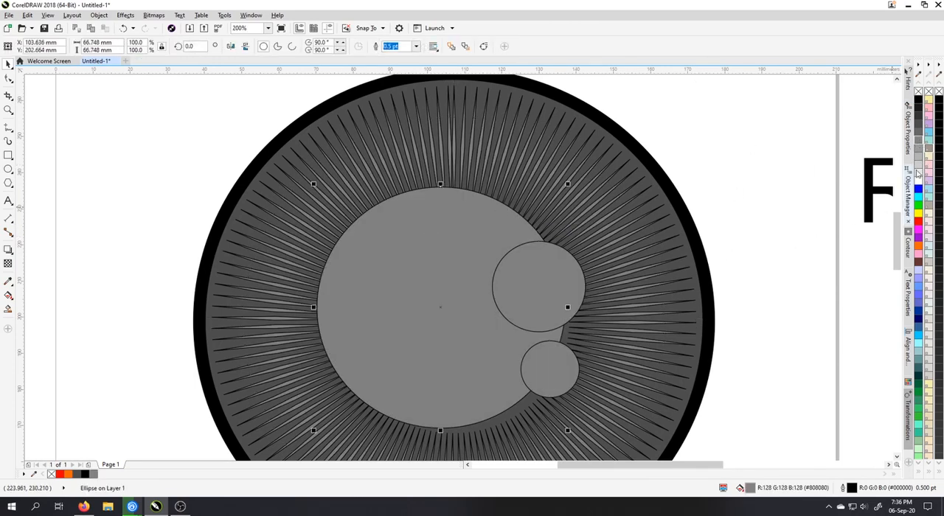
click(920, 103)
click(535, 273)
shift+click(550, 369)
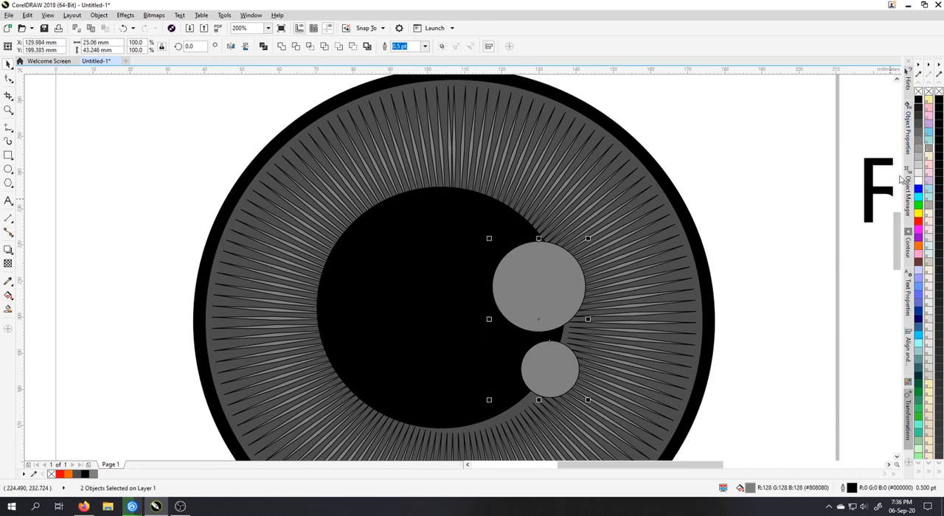
click(917, 184)
click(746, 213)
Remove the outlines from all objects of the eye drawing
scroll(535, 182, down, 2)
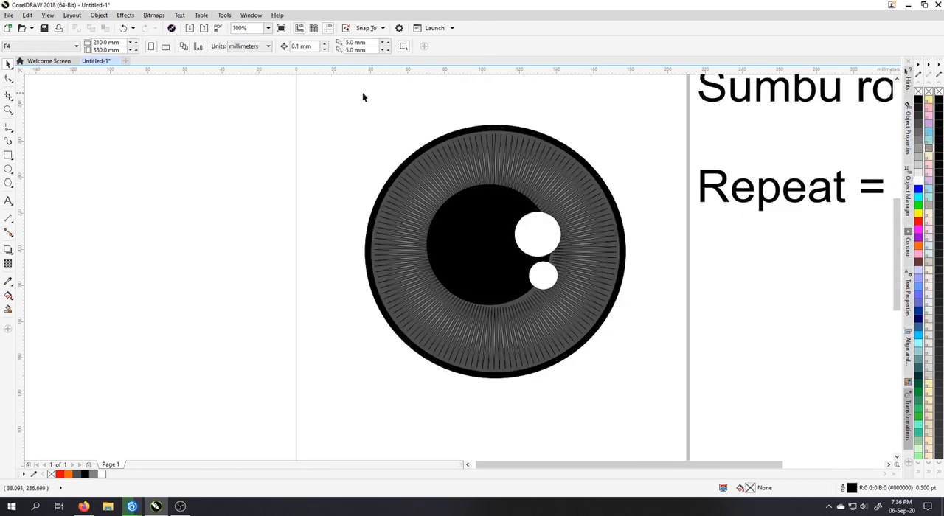
drag(334, 97, 634, 384)
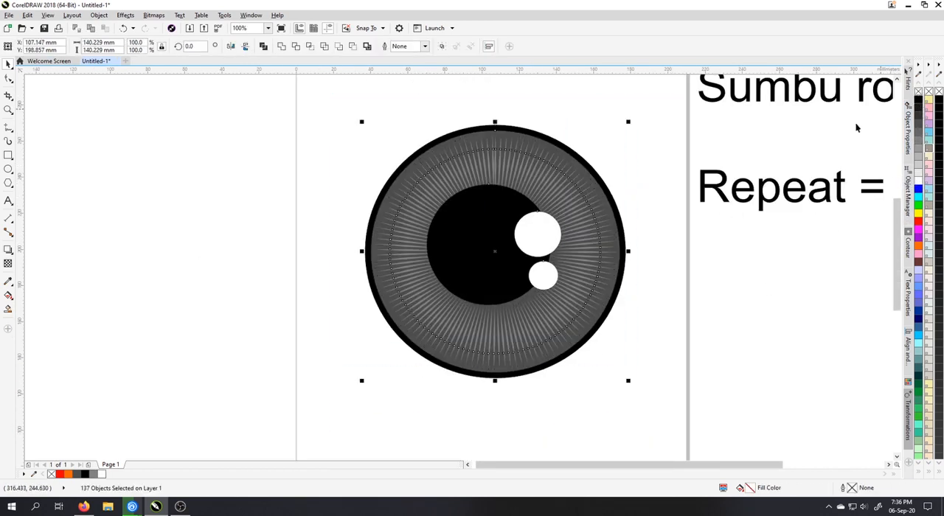
click(634, 272)
scroll(456, 159, up, 2)
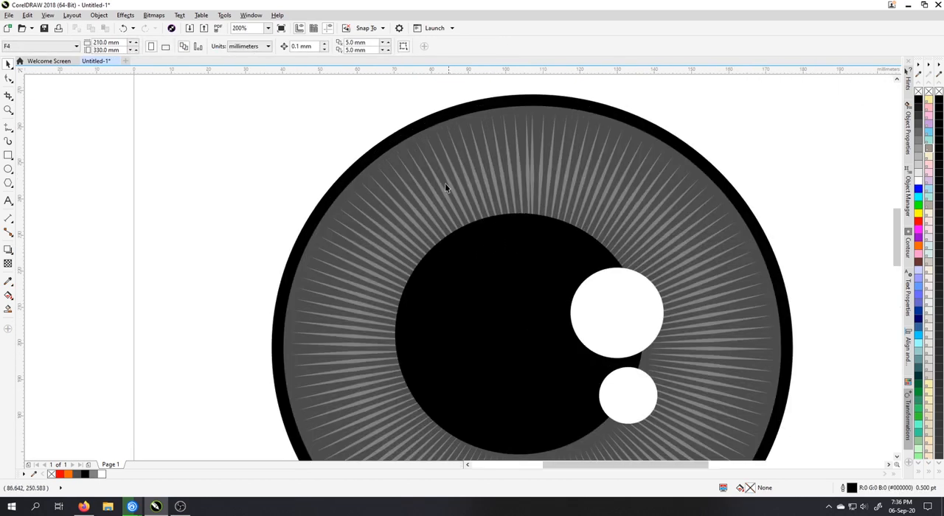
Move the whole eye drawing up and over the page's left edge, centred at about X -27.3, Y 247.0 mm
scroll(457, 177, down, 4)
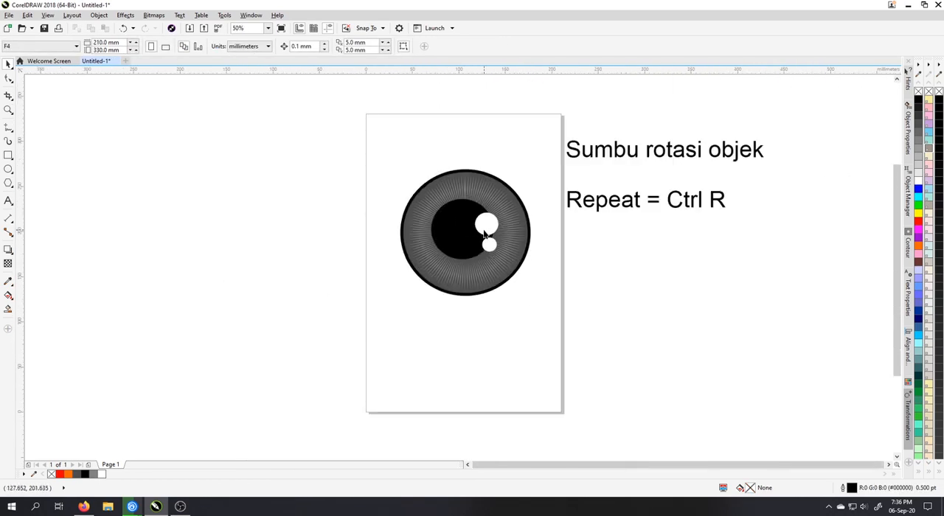
drag(355, 142, 557, 321)
drag(478, 239, 354, 195)
click(639, 268)
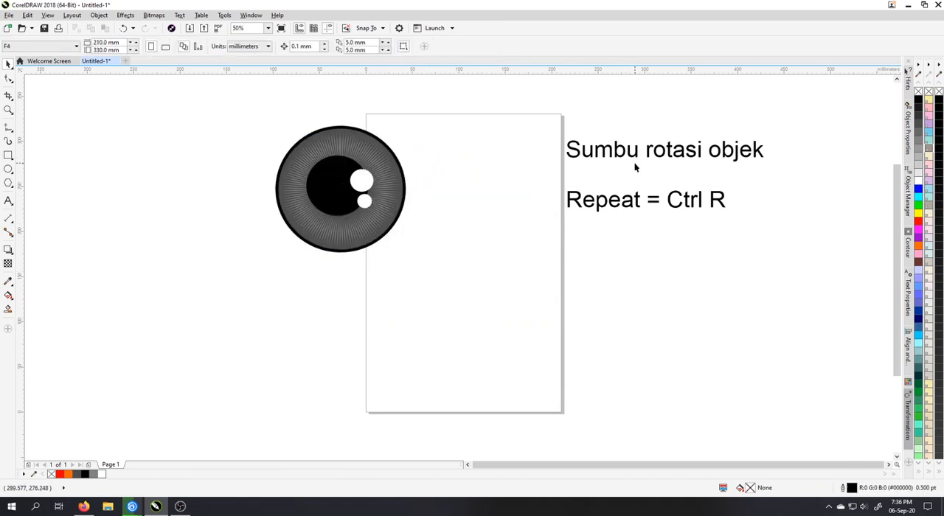
Draw a tall narrow rectangle about 16.9 by 210.6 mm near the middle of the page
drag(263, 106, 507, 324)
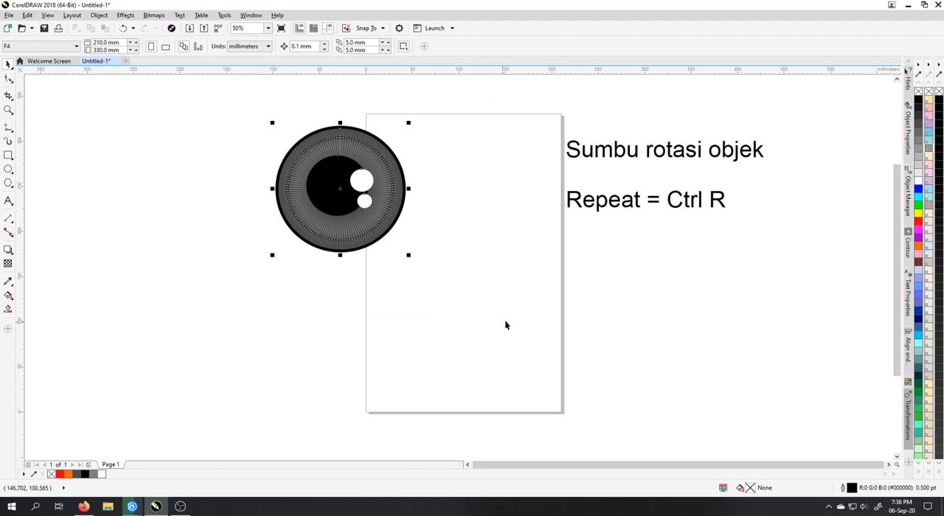
click(8, 155)
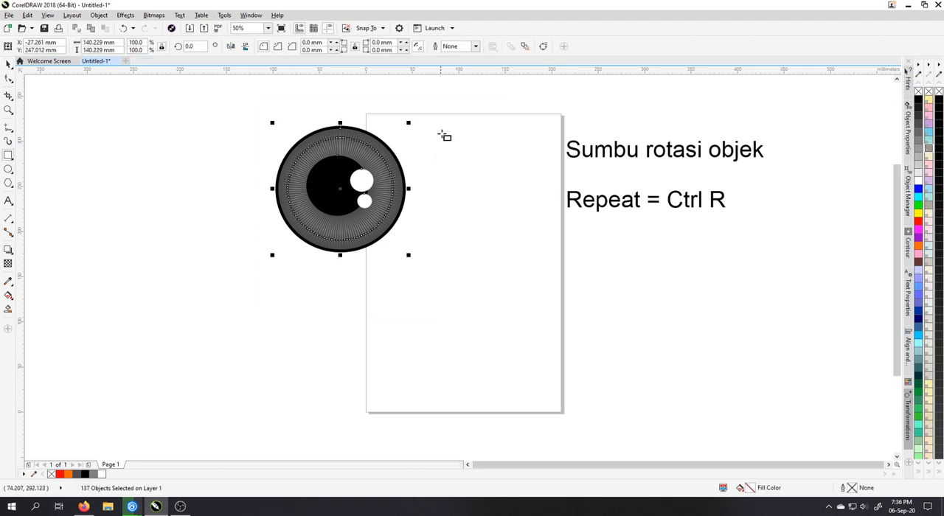
drag(441, 134, 457, 325)
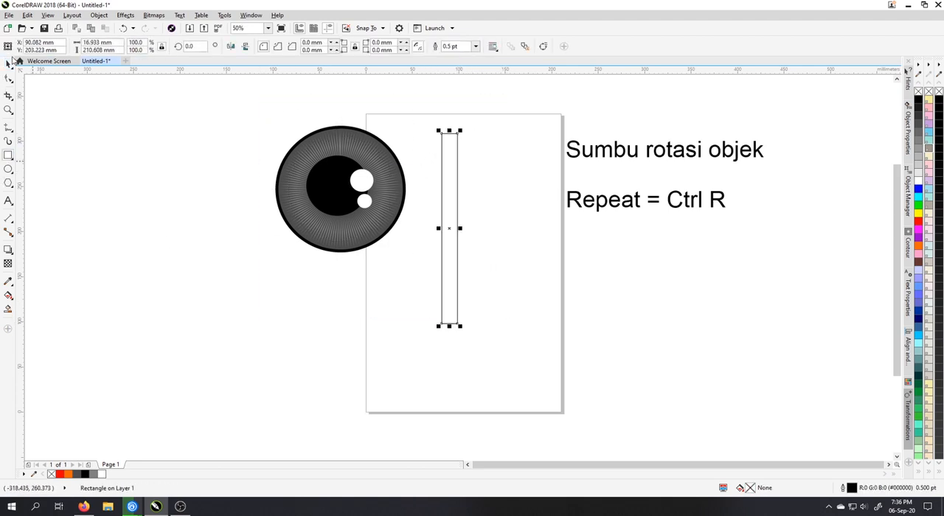
Rotate the tall rectangle about its own centre to an angle of about 259.1 degrees
click(9, 64)
click(450, 202)
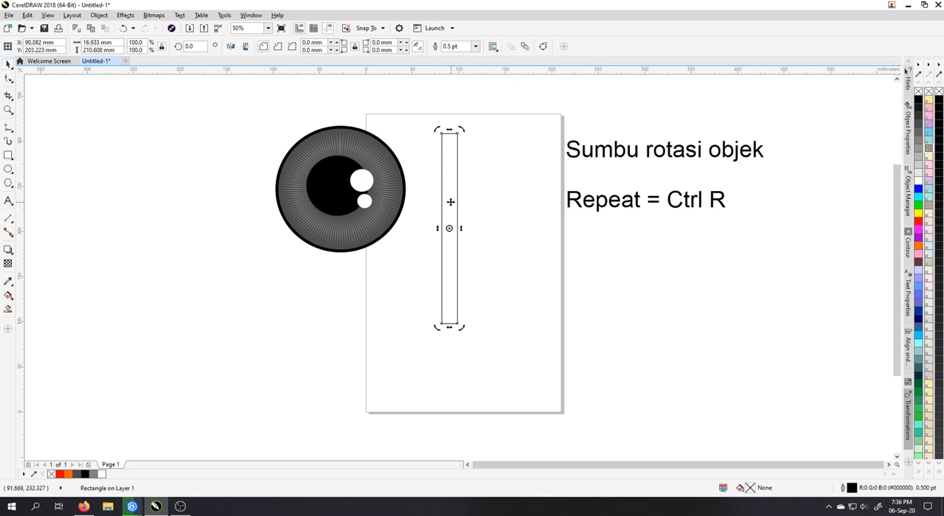
click(496, 186)
click(447, 157)
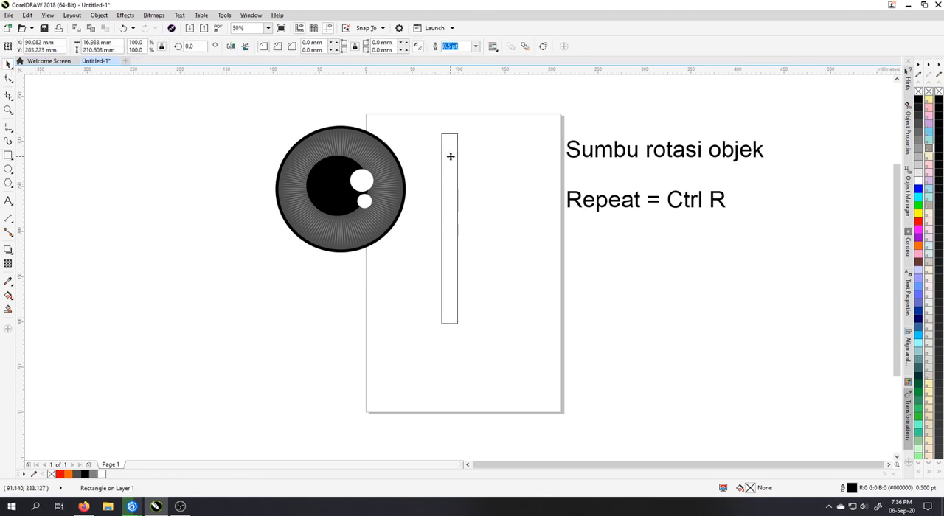
click(449, 154)
click(503, 163)
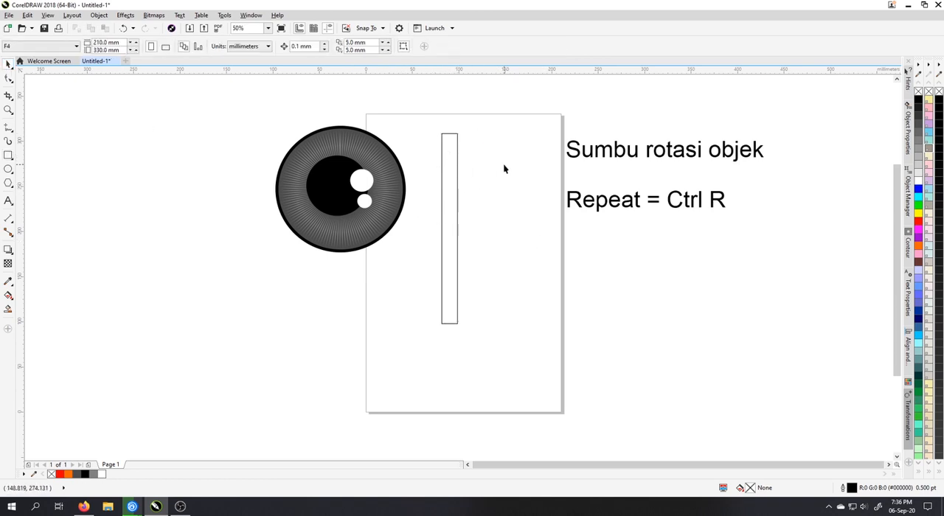
click(448, 161)
click(455, 152)
drag(458, 133, 530, 253)
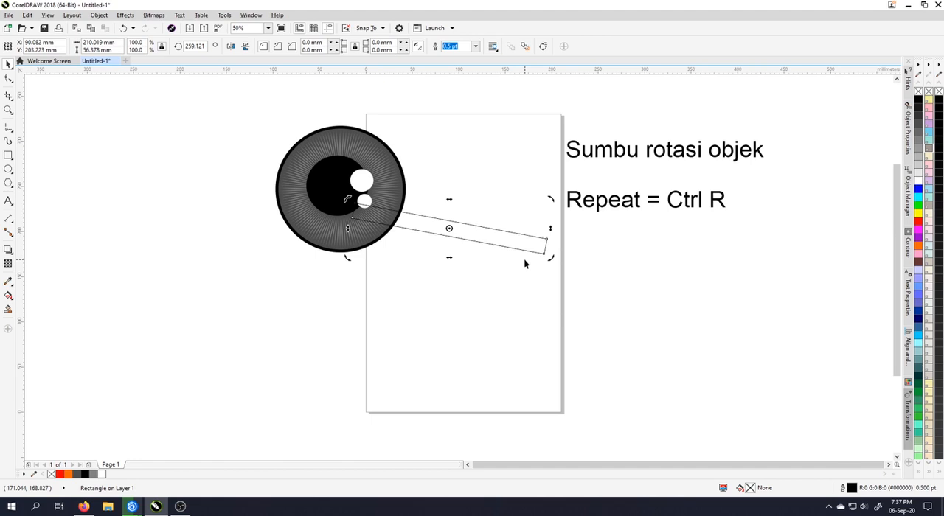
Move the tilted rectangle off the page beneath the Repeat text and the eye drawing clear of the page's left edge
click(464, 229)
drag(465, 231, 711, 260)
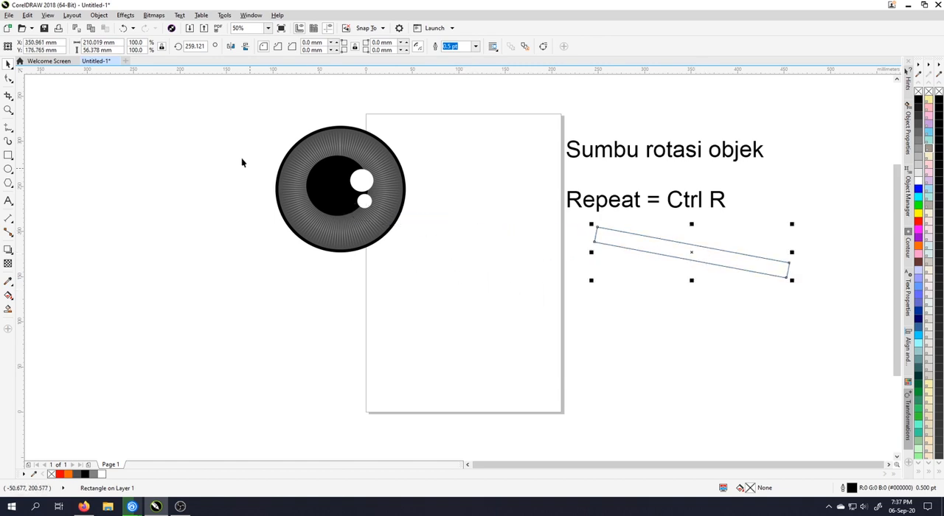
drag(240, 118, 465, 295)
drag(341, 186, 249, 174)
key(Escape)
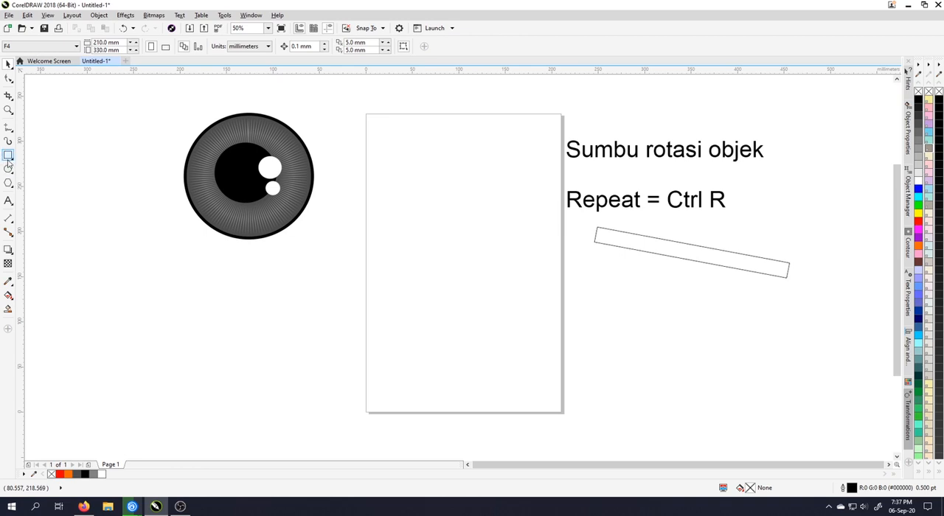
Show the rotation handles and rotation centre of the tilted rectangle beneath the Repeat text
drag(145, 89, 416, 279)
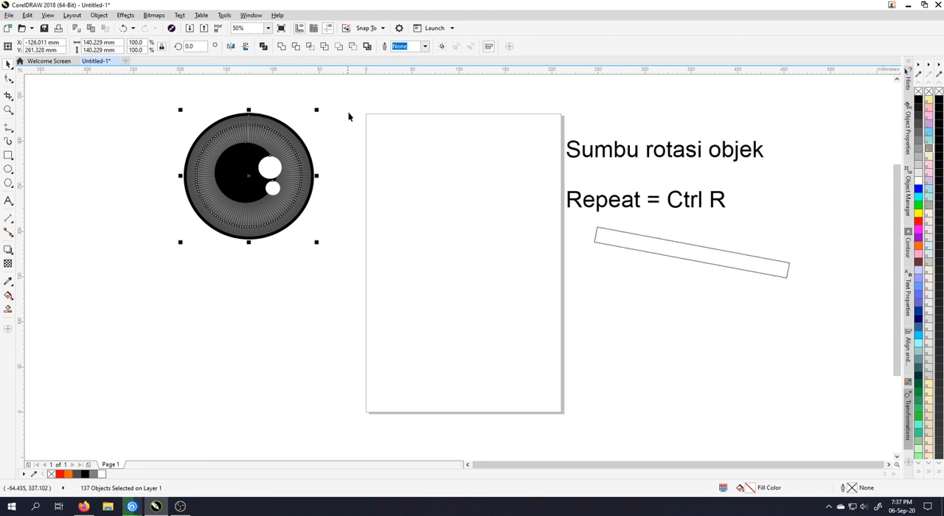
click(658, 240)
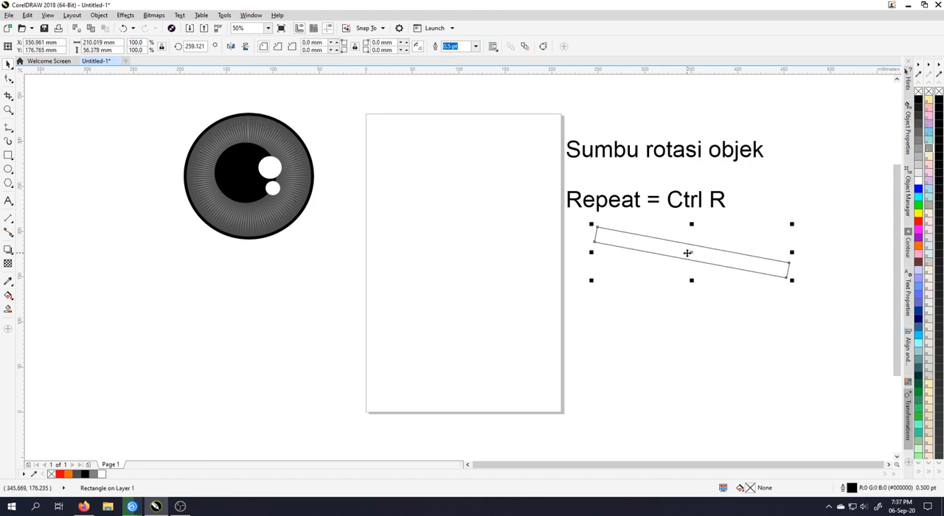
click(693, 253)
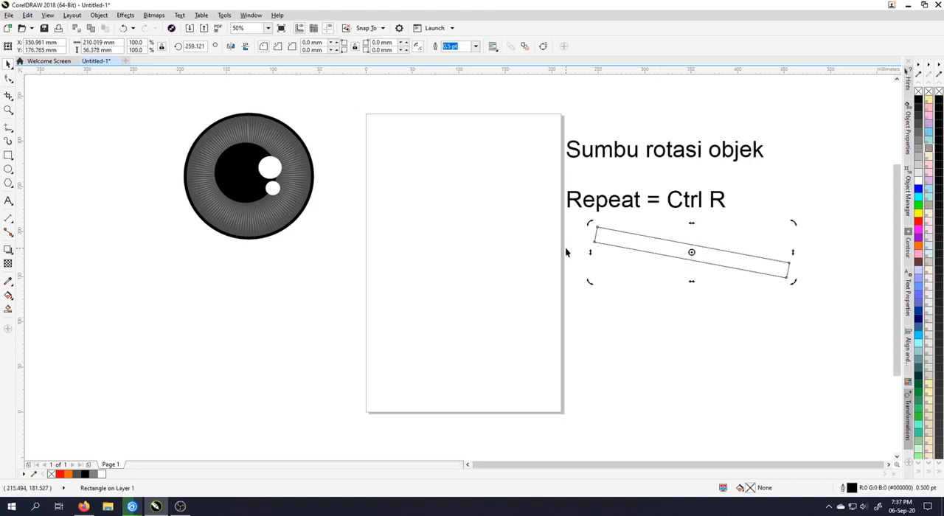